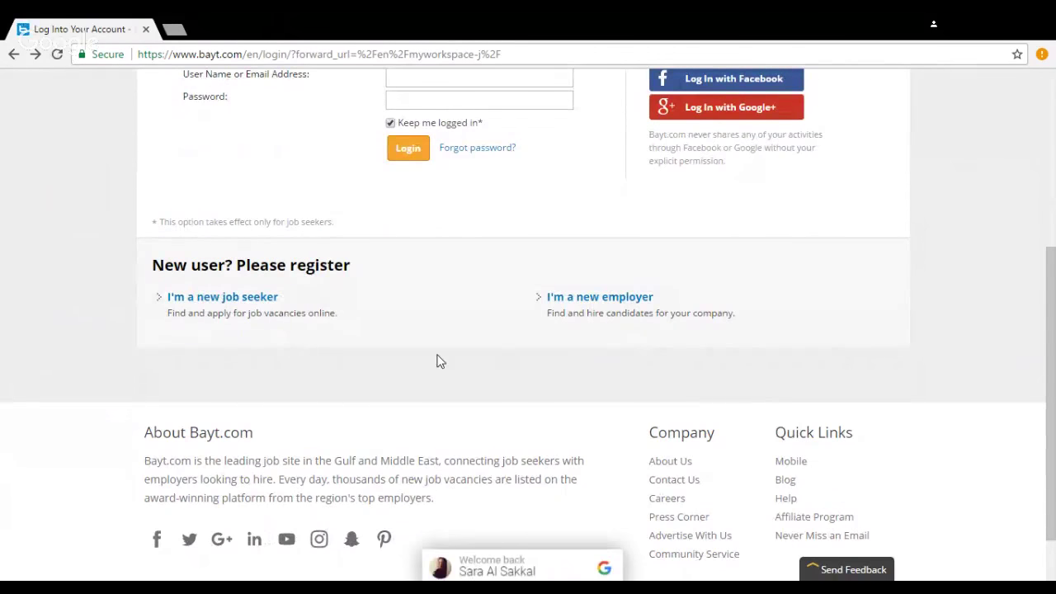
scroll(438, 361, "up", 2)
scroll(437, 361, "up", 2)
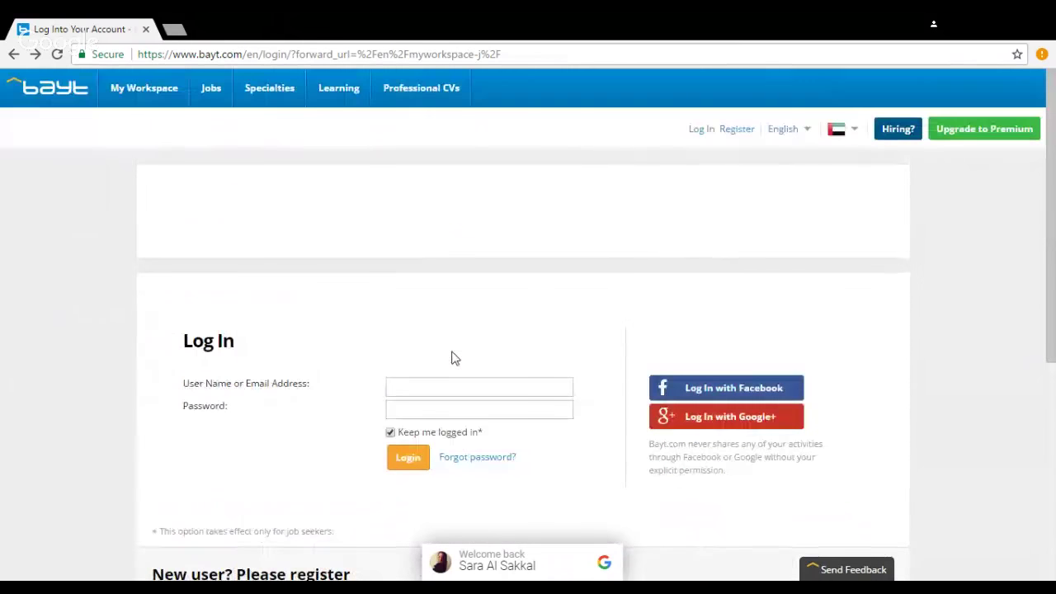
left_click(705, 132)
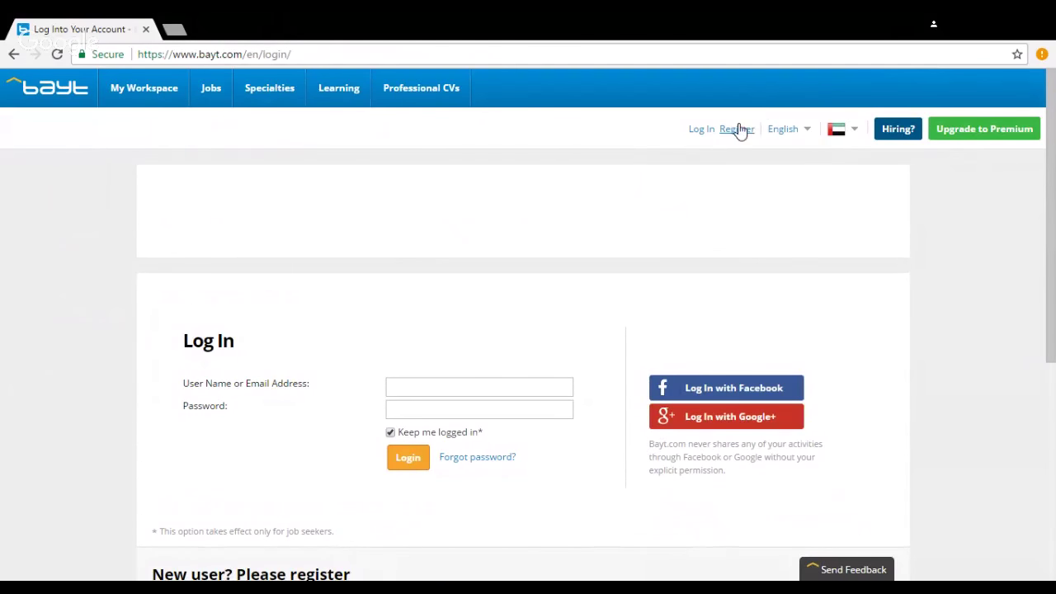
left_click(738, 129)
Step: Reload the login page and submit the account e-mail and password
left_click(702, 131)
left_click(502, 391)
type("saifh")
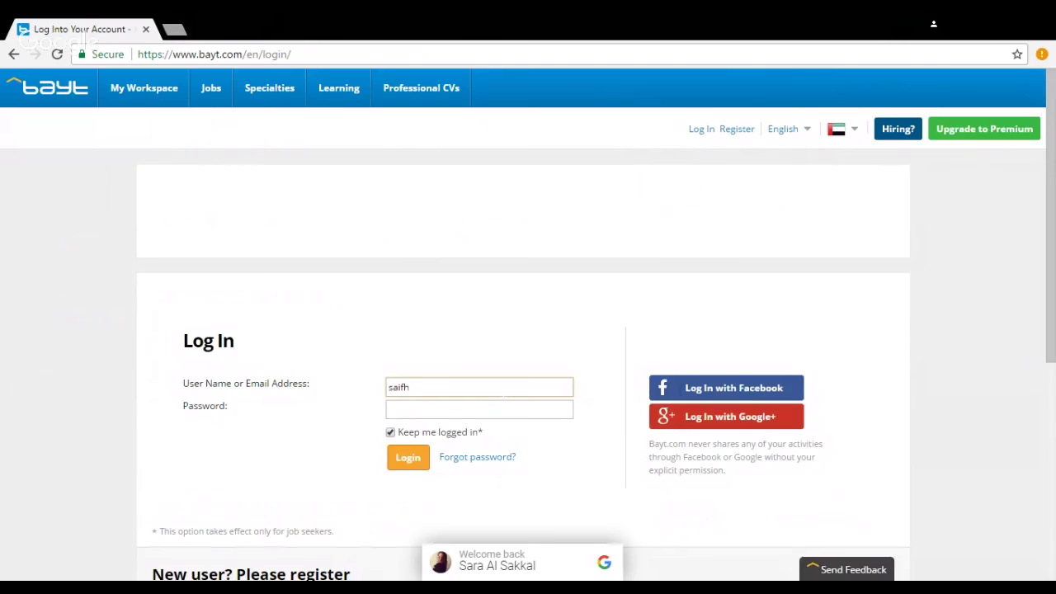
key("Down")
key("Return")
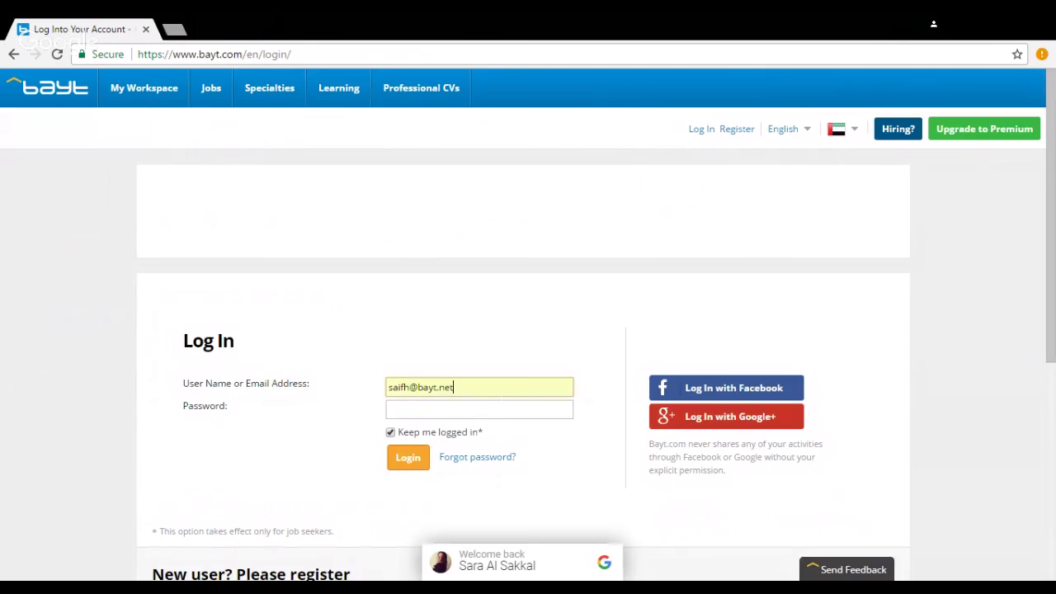
left_click(478, 409)
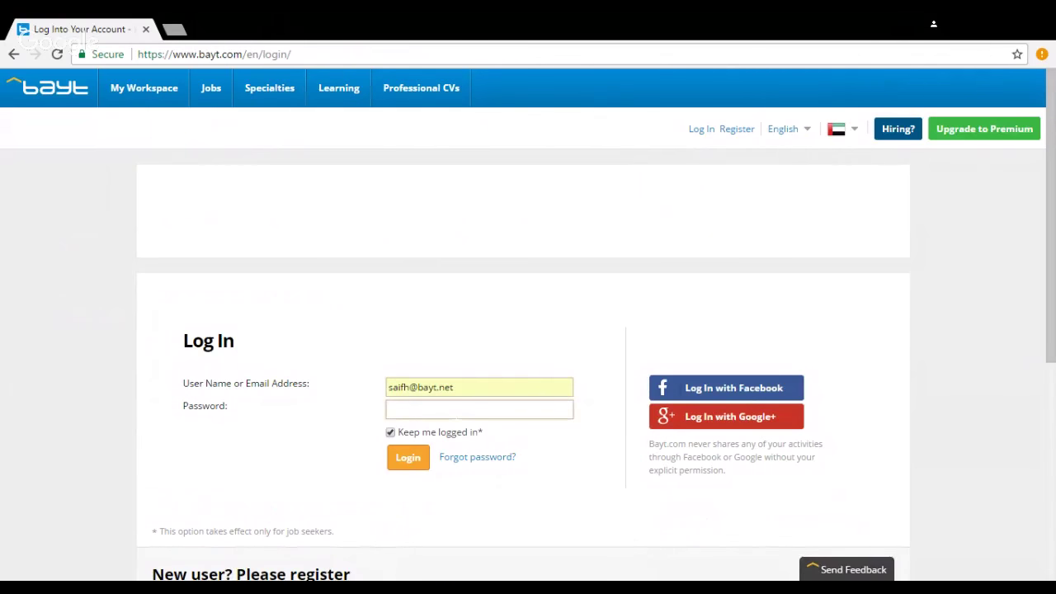
type("s*********")
left_click(390, 459)
scroll(390, 462, "down", 3)
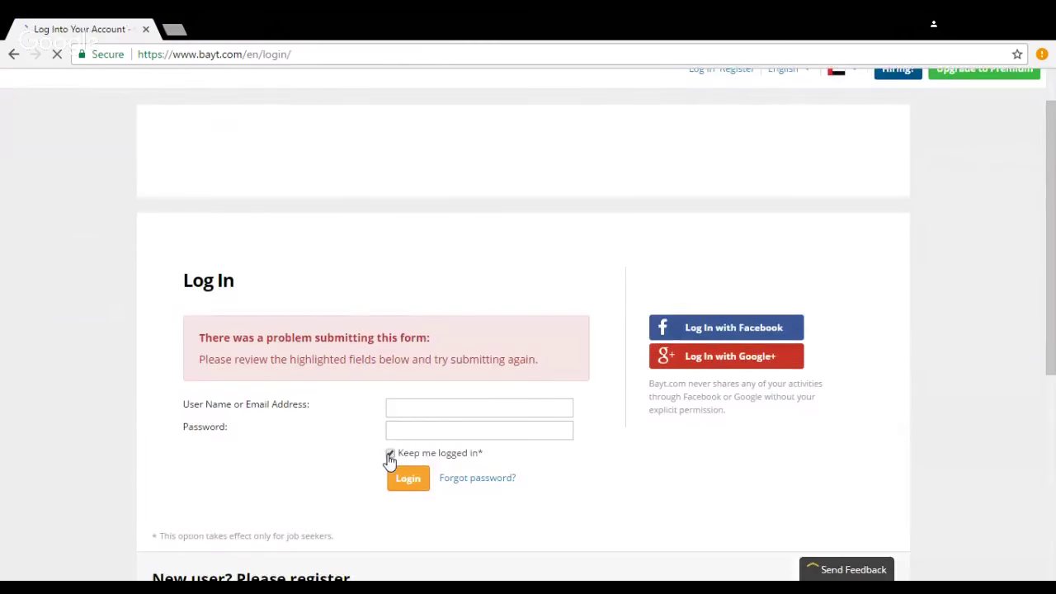
scroll(391, 462, "down", 2)
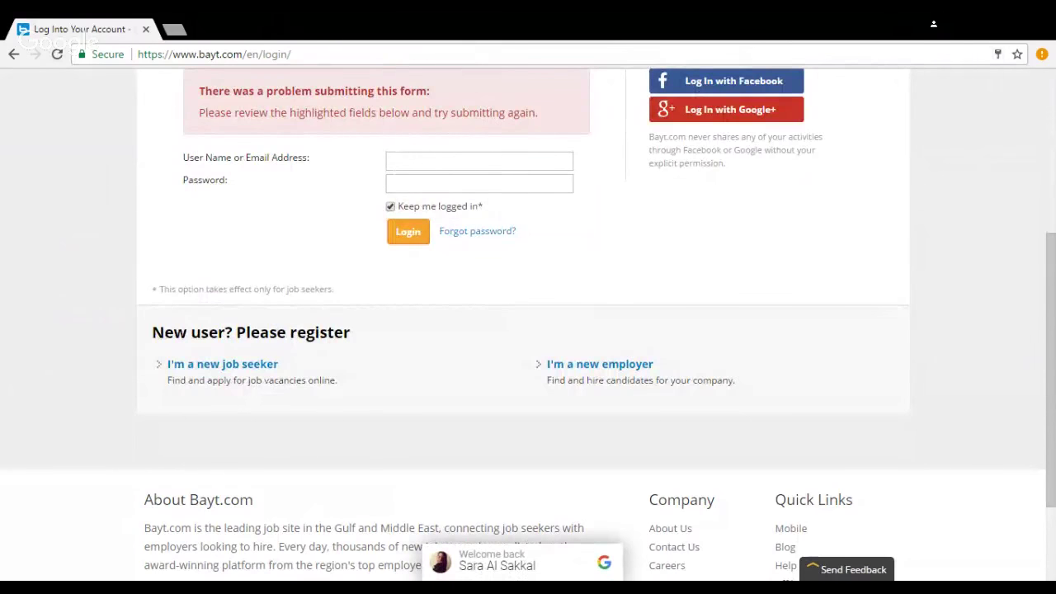
Step: Re-enter the account e-mail and password after the login error and submit again
left_click(400, 164)
type("sai")
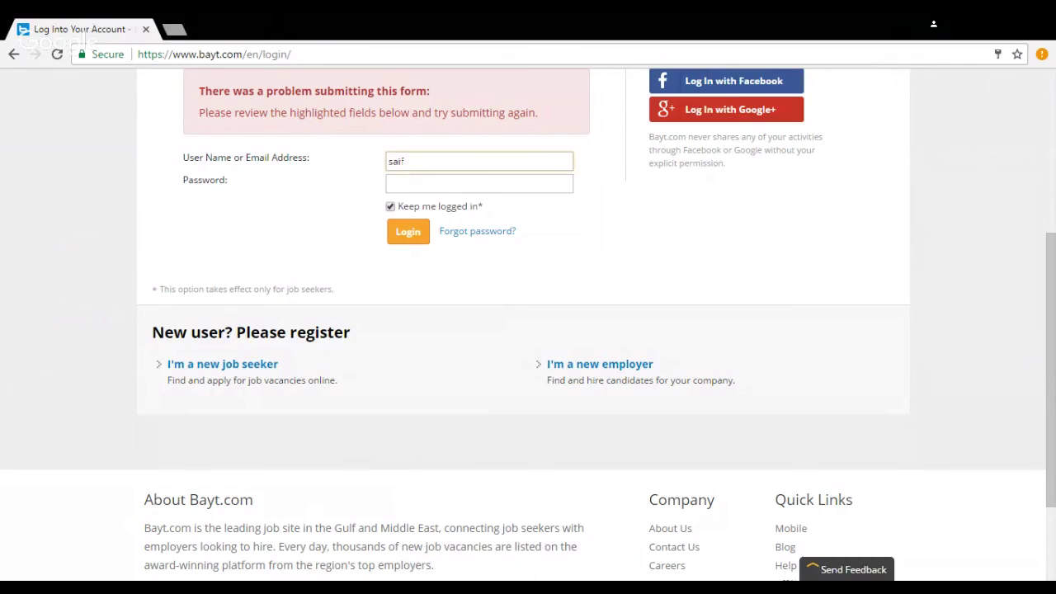
type("f")
key("Tab")
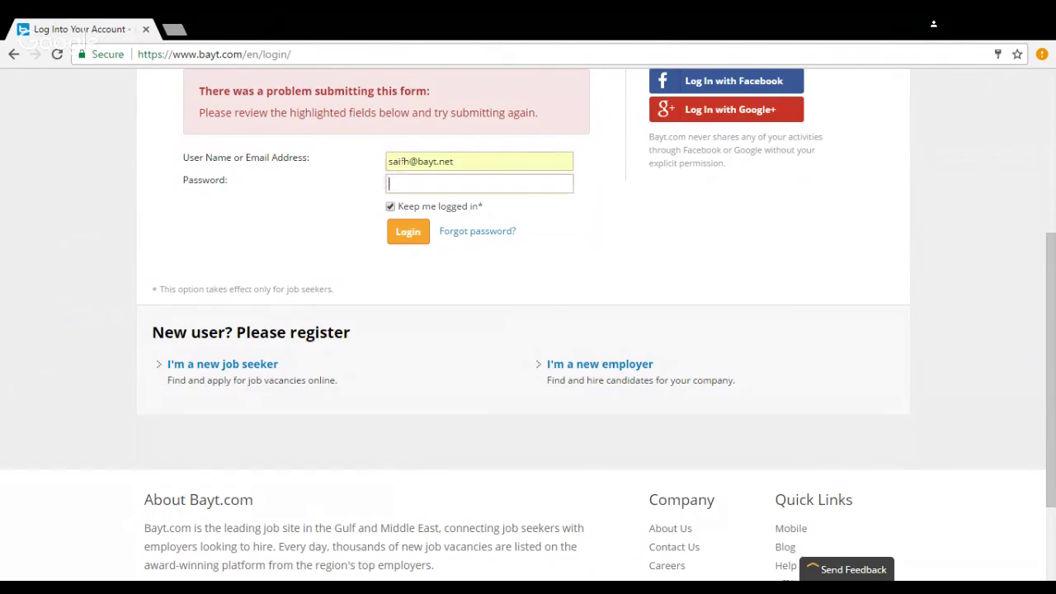
type("***********")
scroll(401, 169, "down", 1)
left_click(404, 157)
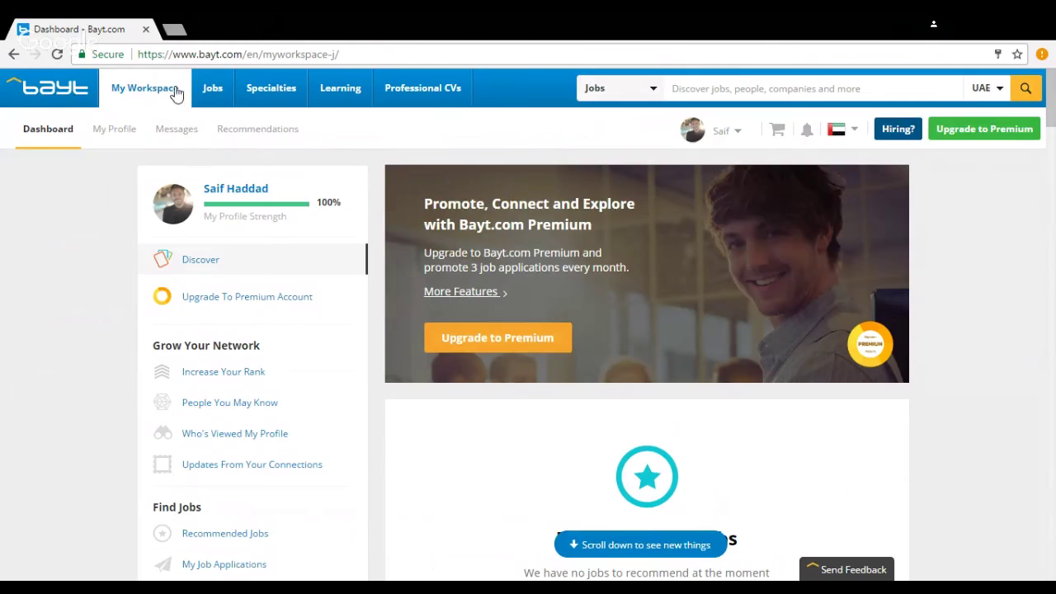
Step: Switch to international job listings and search for 'brand manager', returning 727 jobs
left_click(212, 88)
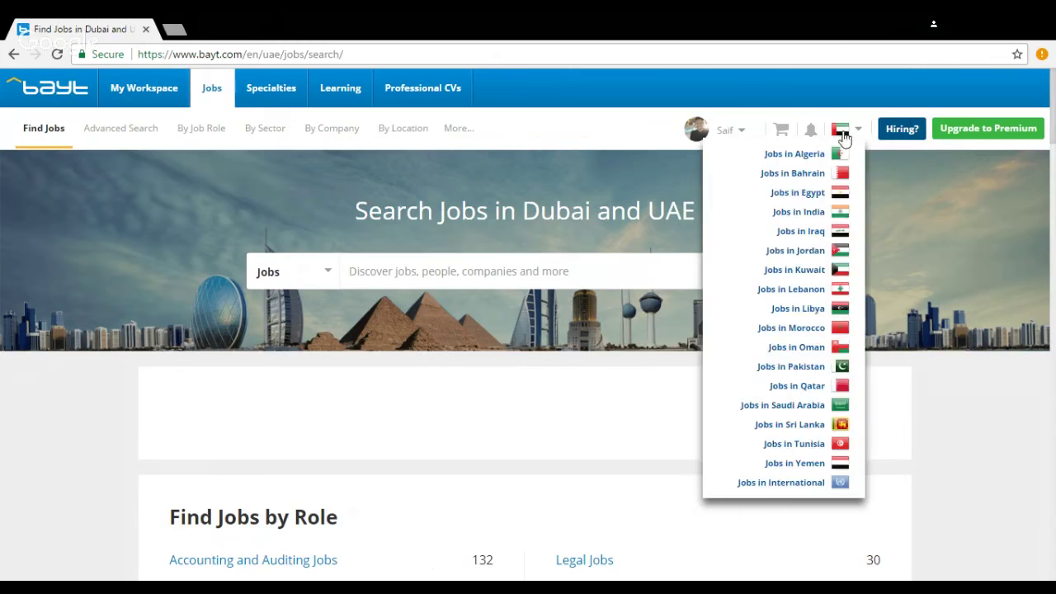
mouse_move(841, 129)
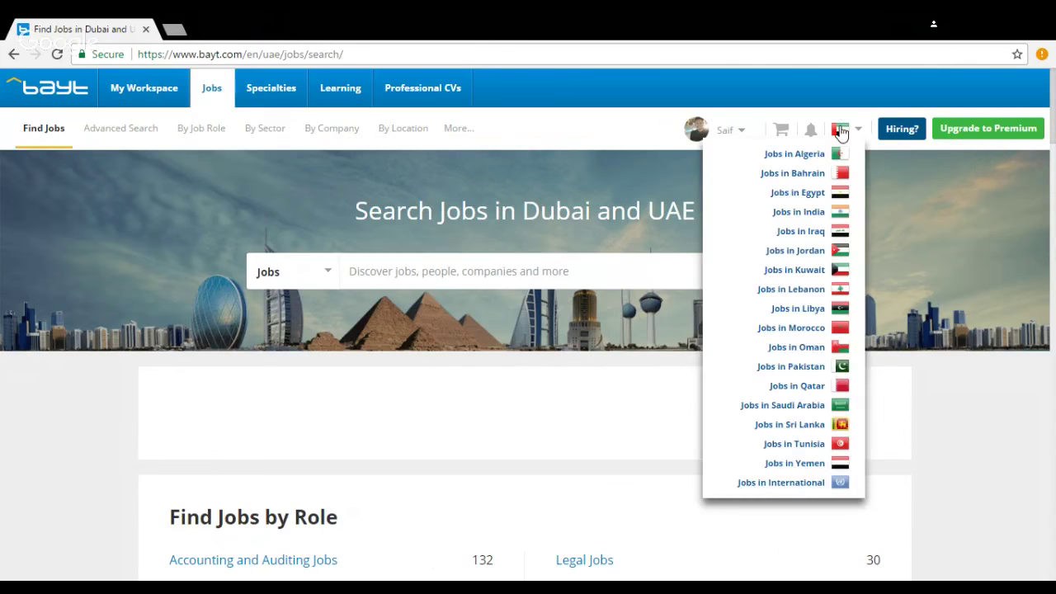
left_click(804, 484)
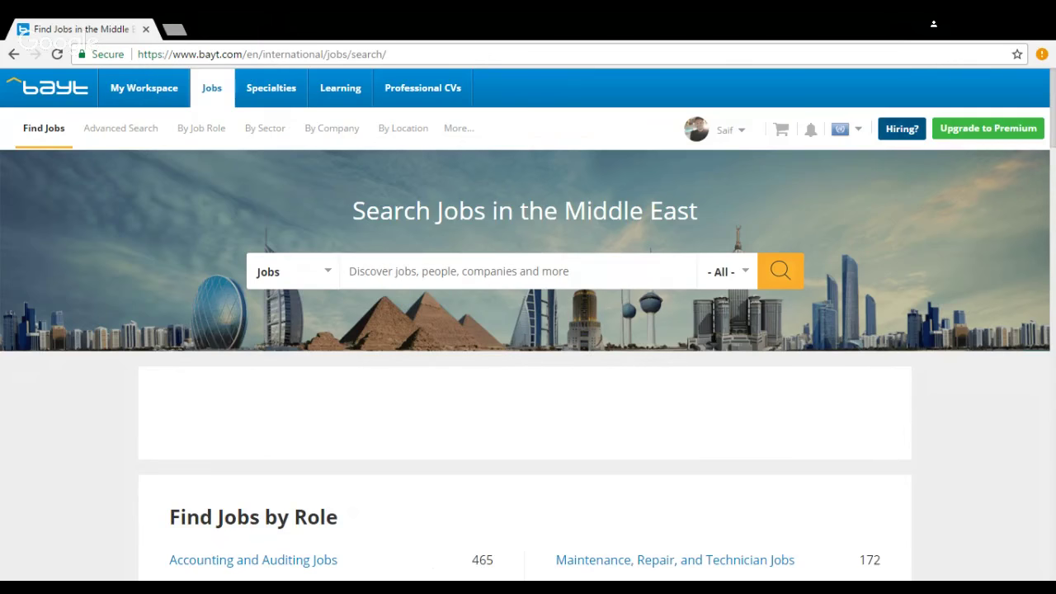
type("brand")
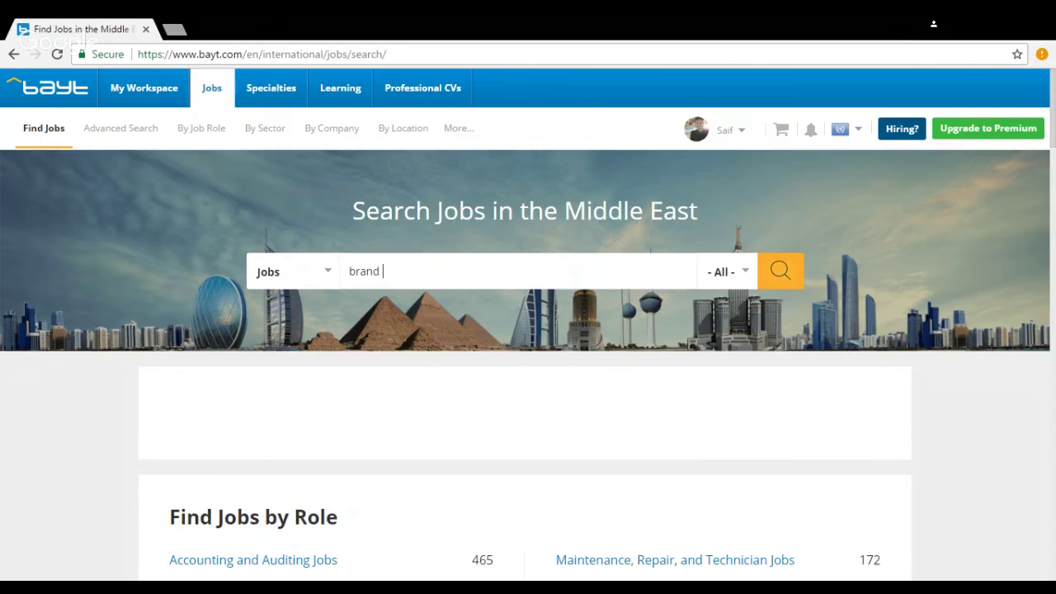
type(" manager")
key("Return")
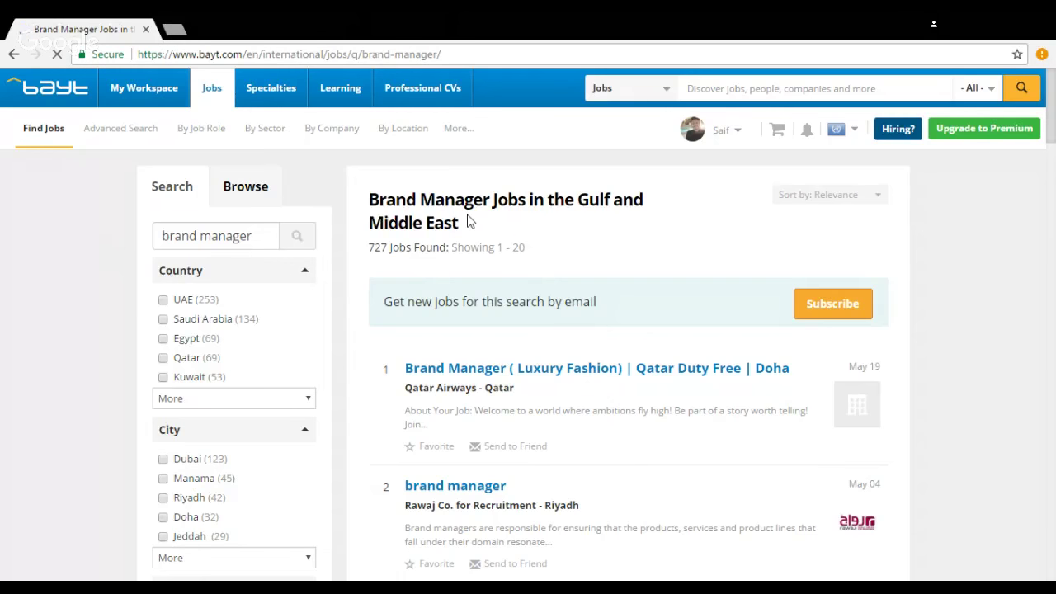
scroll(468, 218, "down", 1)
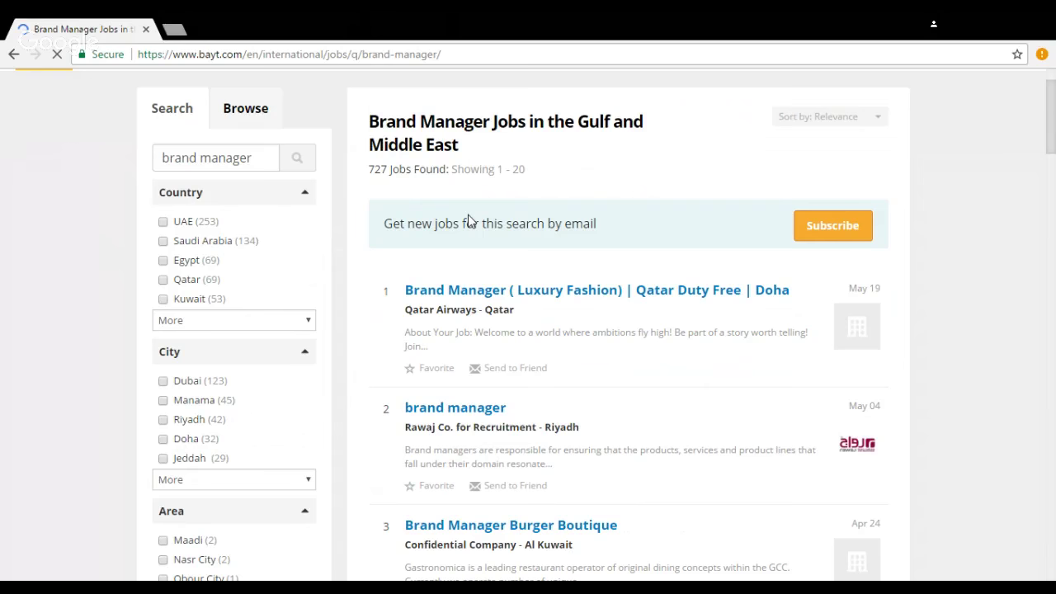
scroll(468, 216, "down", 5)
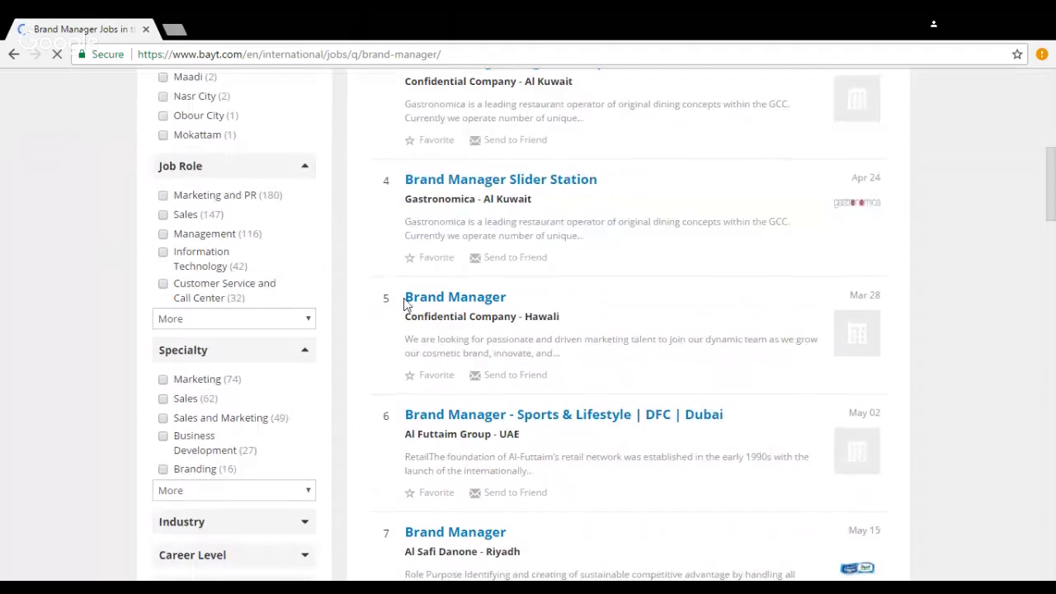
scroll(514, 299, "down", 1)
scroll(561, 339, "down", 4)
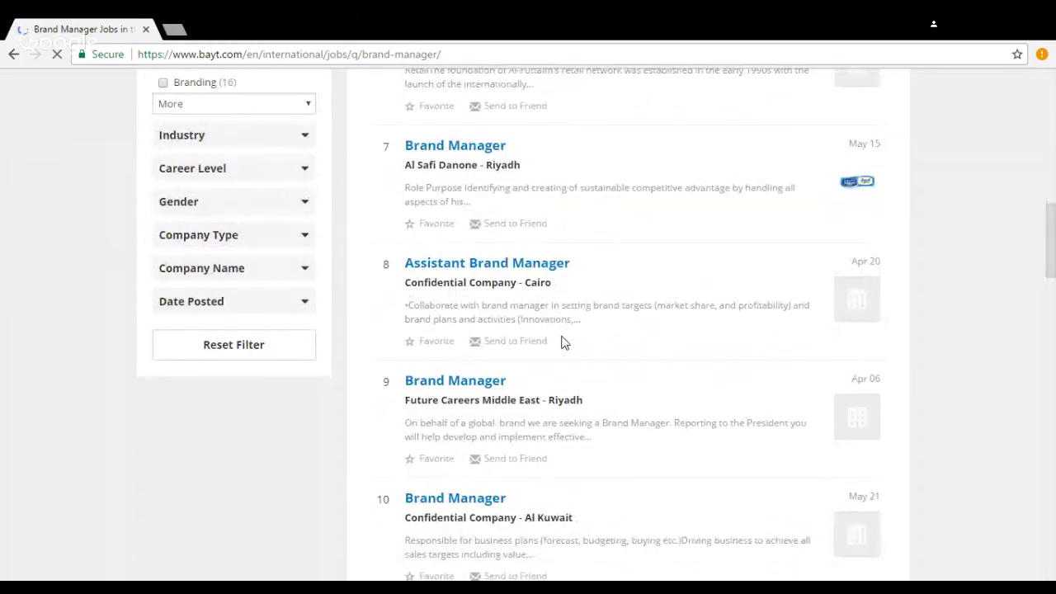
scroll(560, 341, "up", 7)
scroll(107, 277, "up", 4)
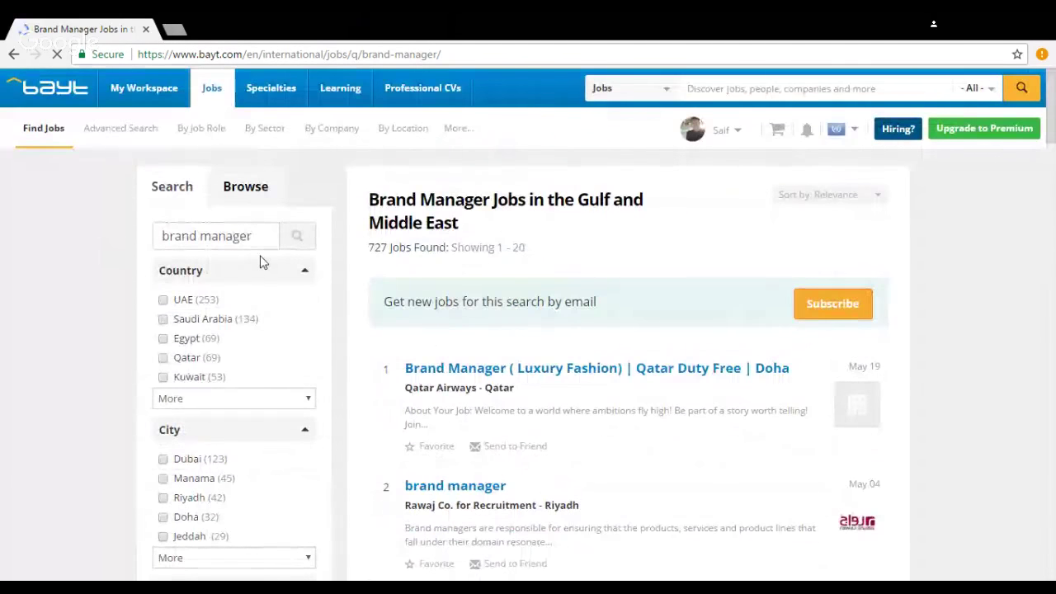
scroll(260, 261, "down", 2)
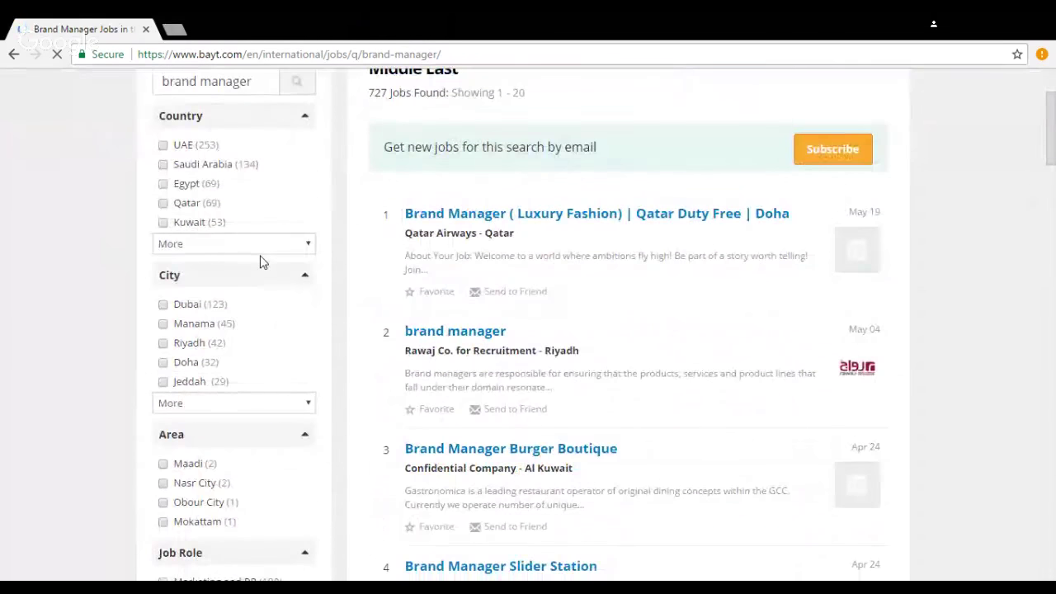
scroll(260, 262, "up", 1)
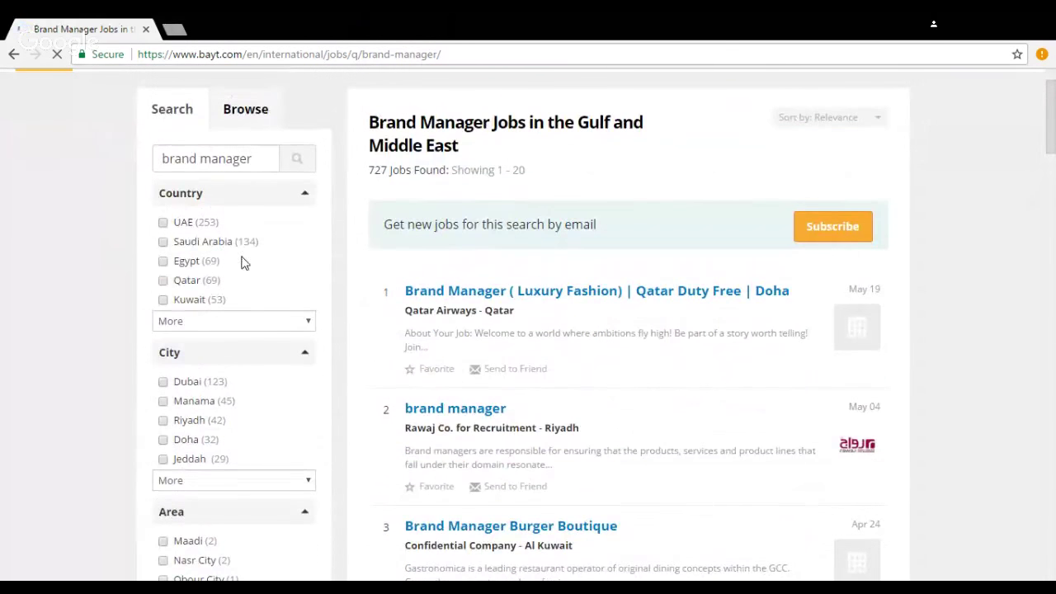
left_click(180, 227)
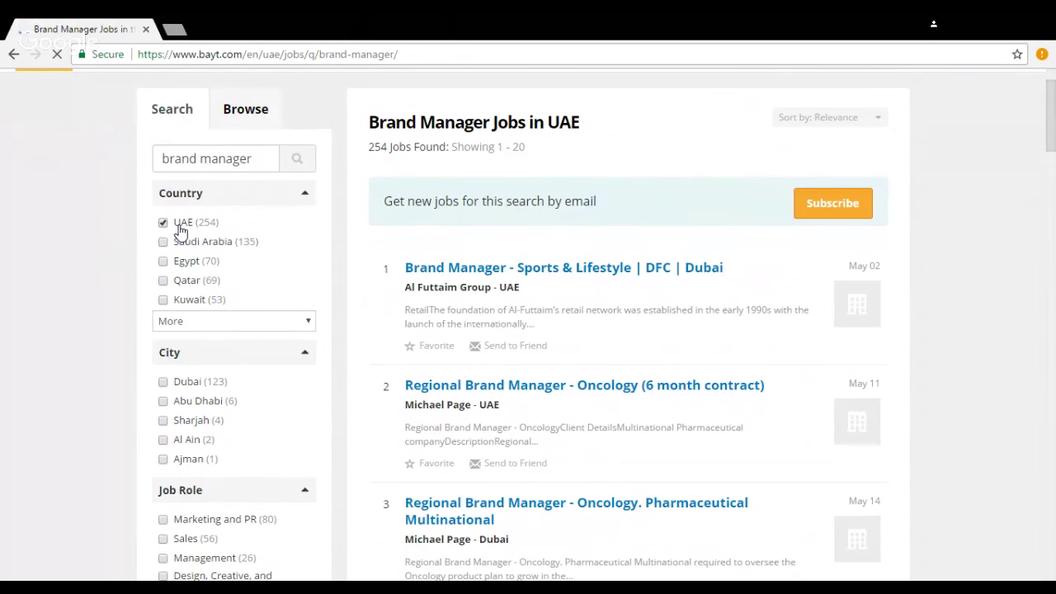
scroll(180, 227, "down", 2)
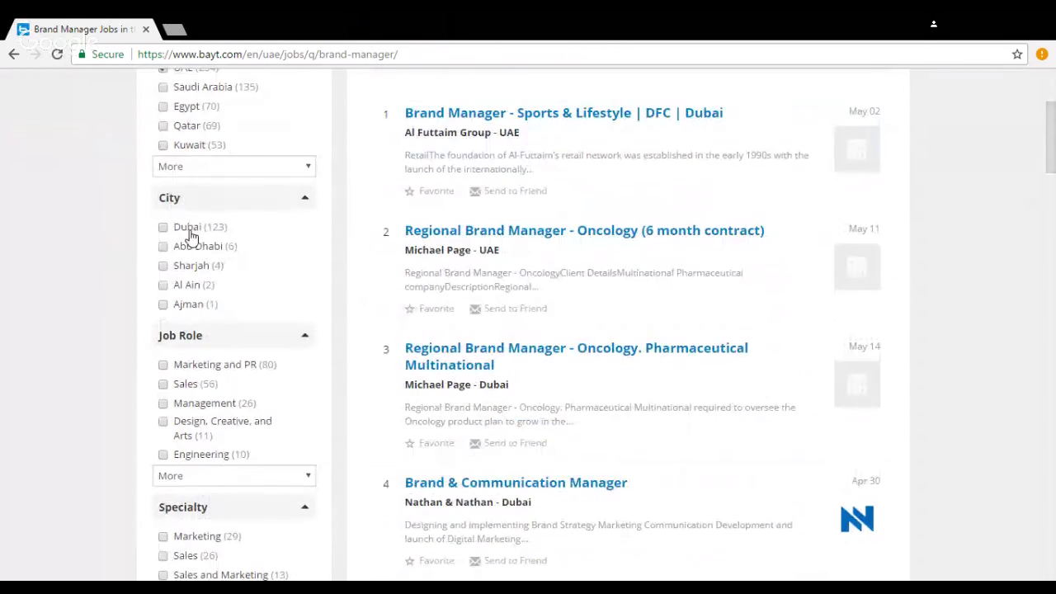
left_click(189, 234)
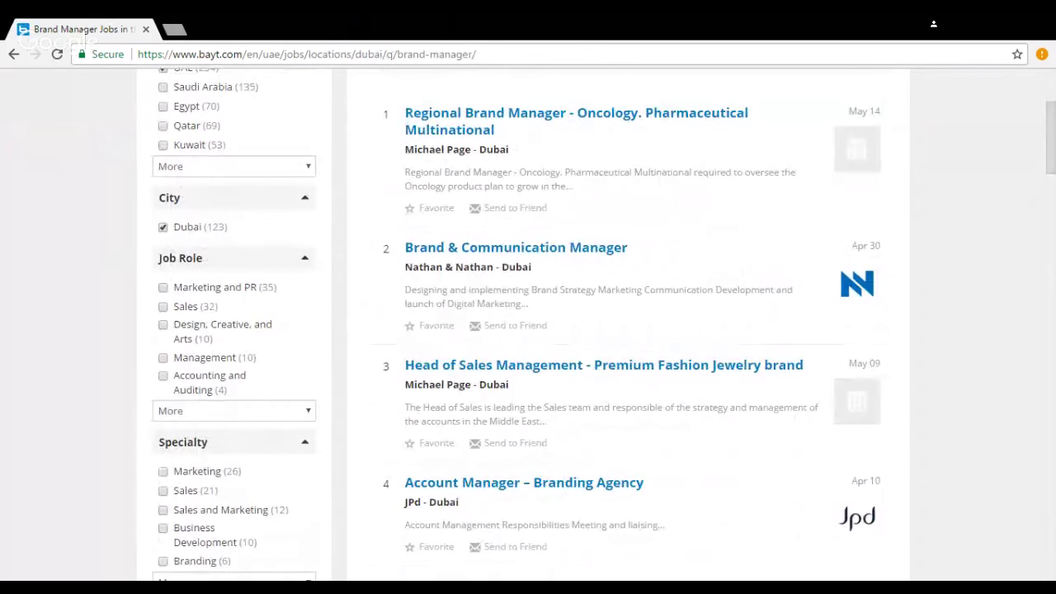
scroll(380, 308, "down", 4)
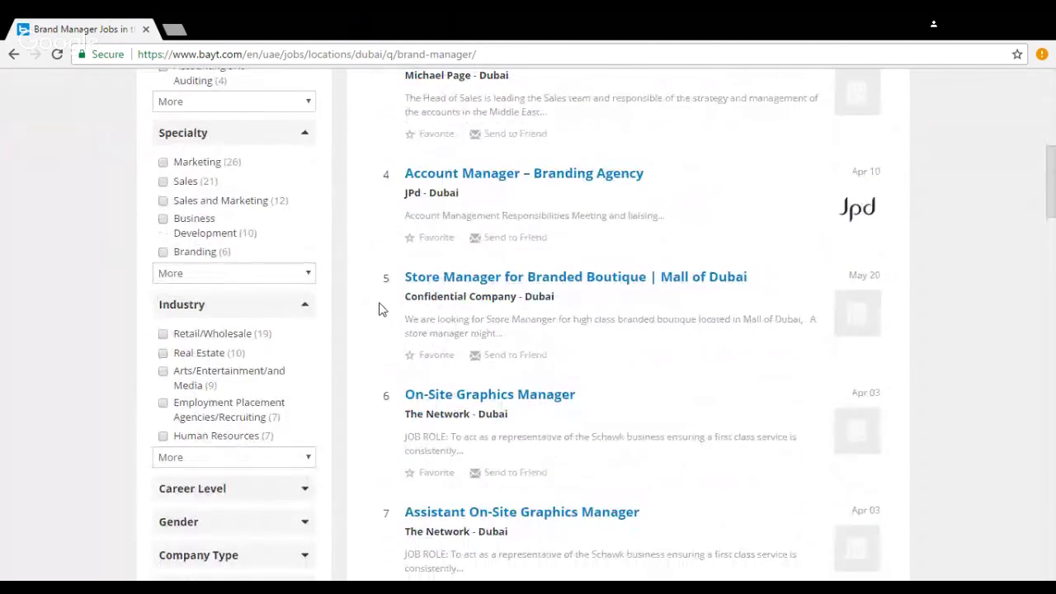
scroll(379, 307, "down", 1)
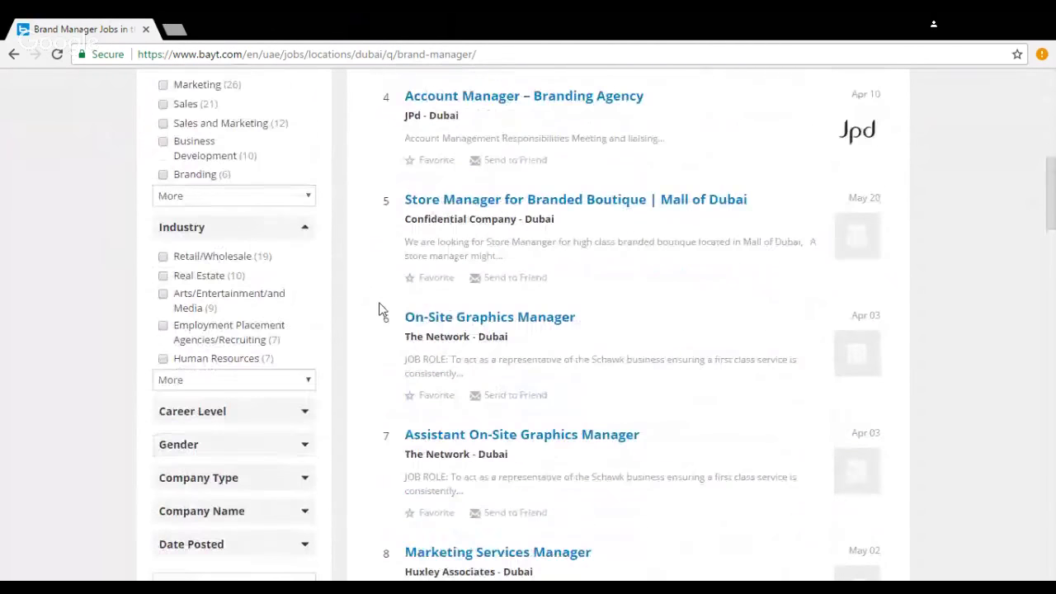
left_click(247, 262)
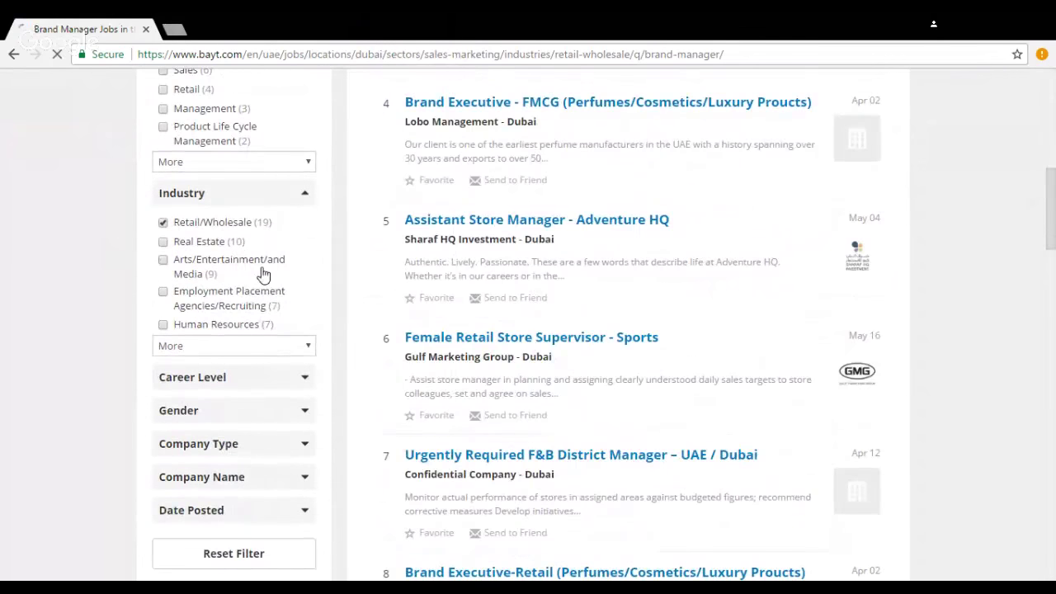
scroll(643, 314, "up", 1)
scroll(701, 310, "up", 2)
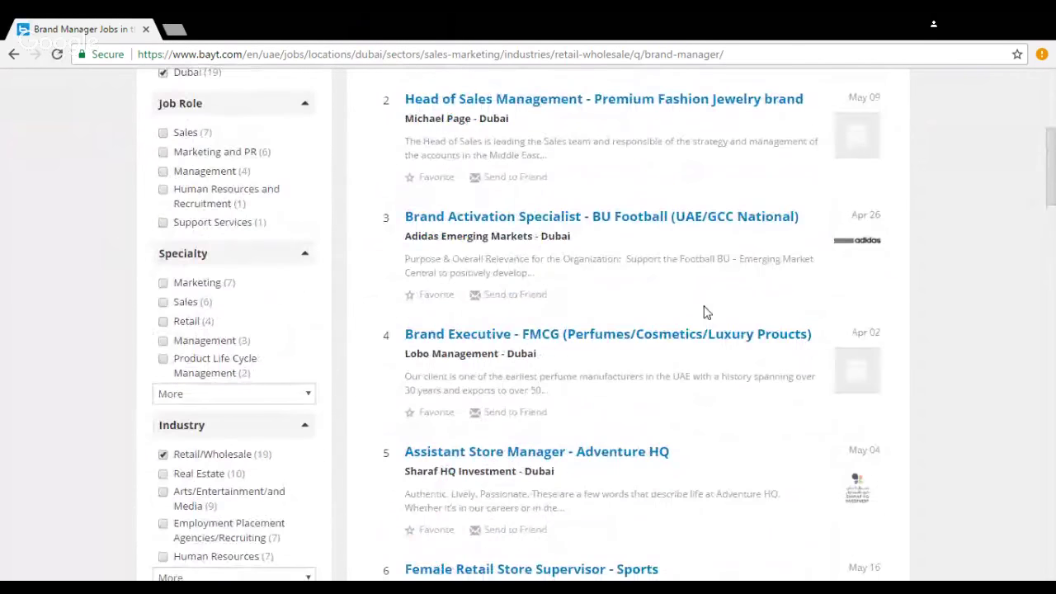
scroll(602, 215, "down", 2)
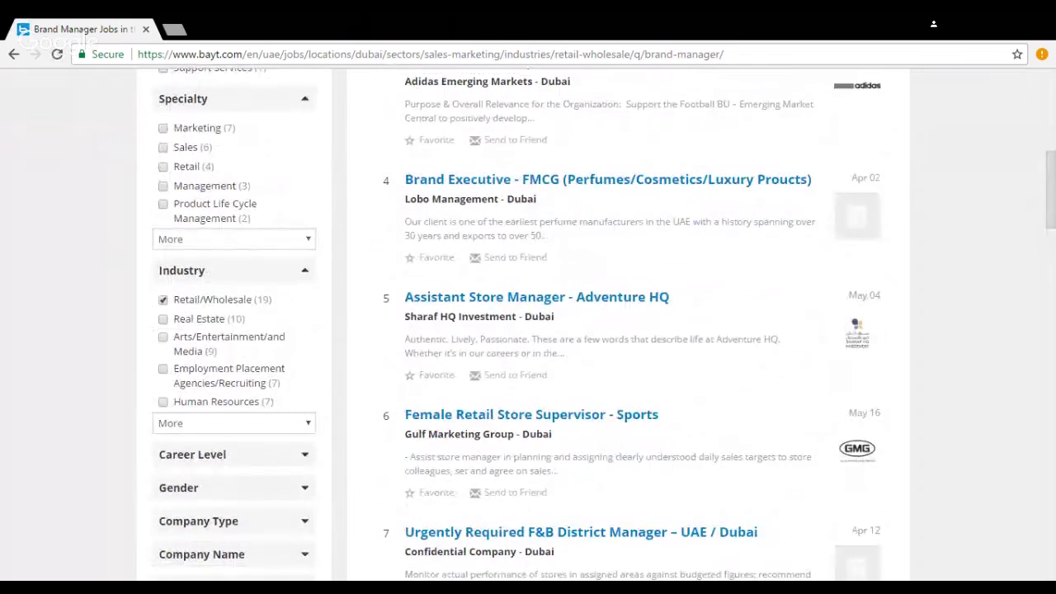
scroll(592, 431, "down", 3)
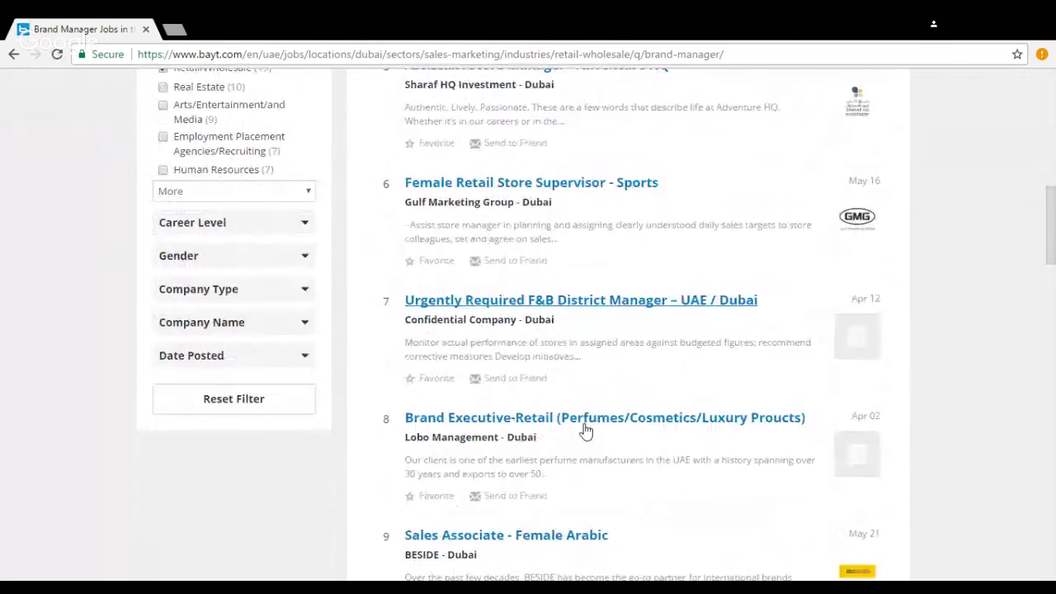
scroll(586, 430, "down", 1)
scroll(357, 396, "down", 3)
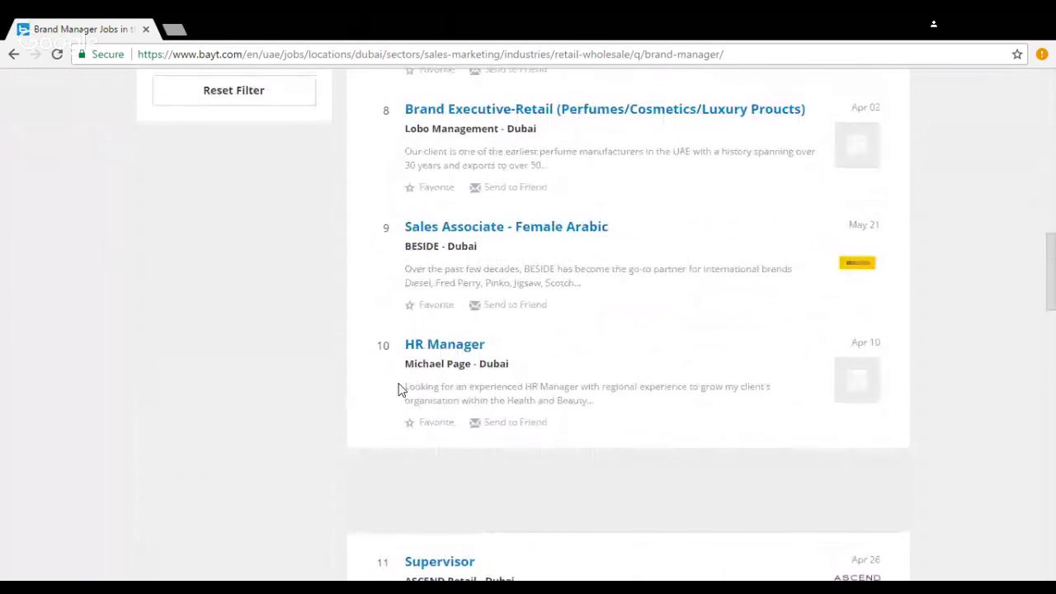
scroll(401, 389, "up", 5)
scroll(397, 388, "up", 8)
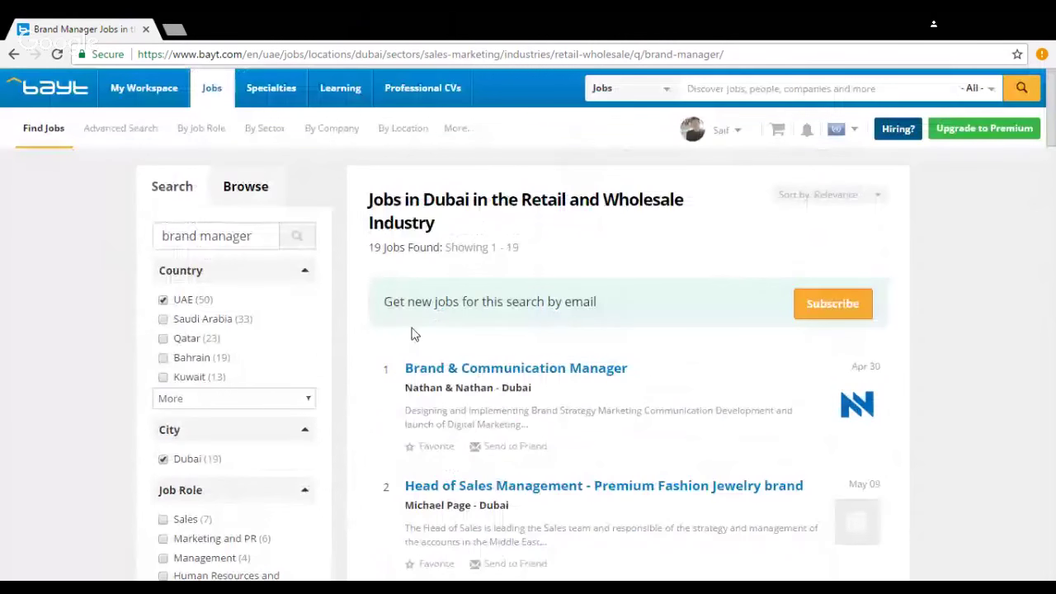
Step: Open Digital Manager jobs from the Marketing and PR section of the jobs-by-role directory
left_click(203, 134)
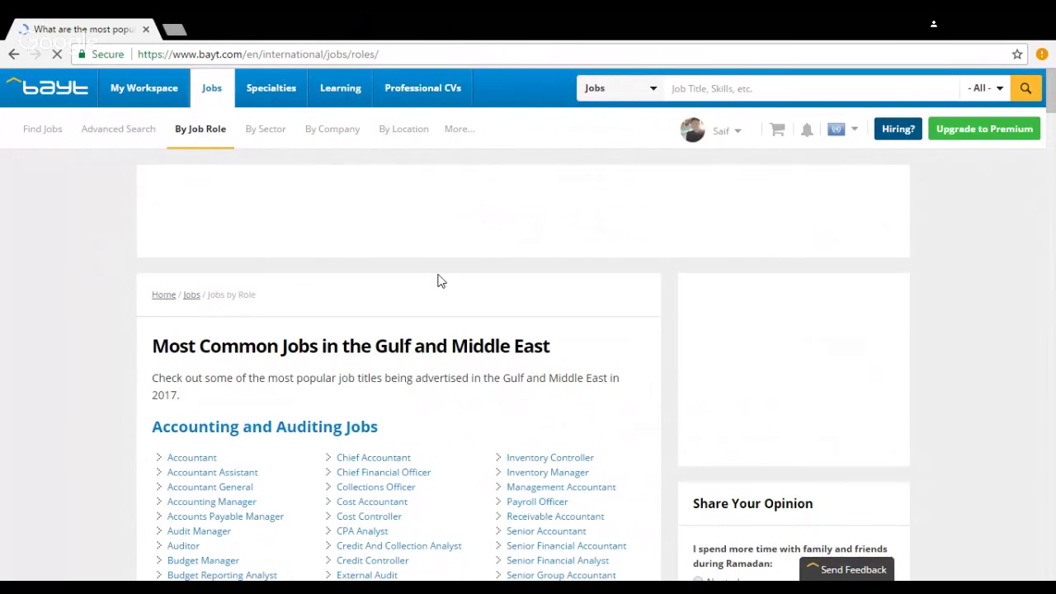
scroll(430, 284, "down", 2)
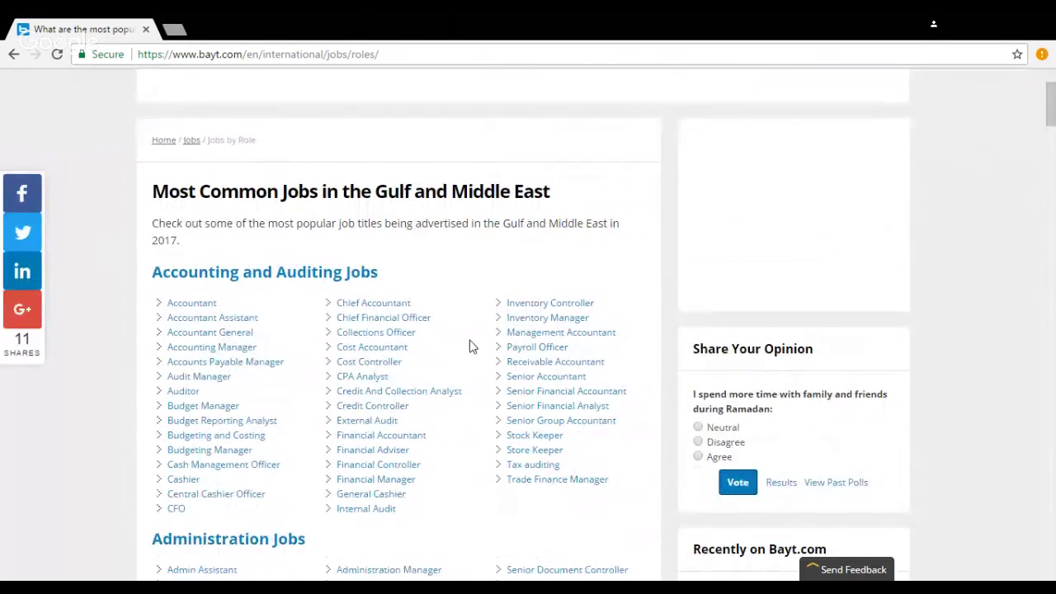
scroll(471, 343, "down", 2)
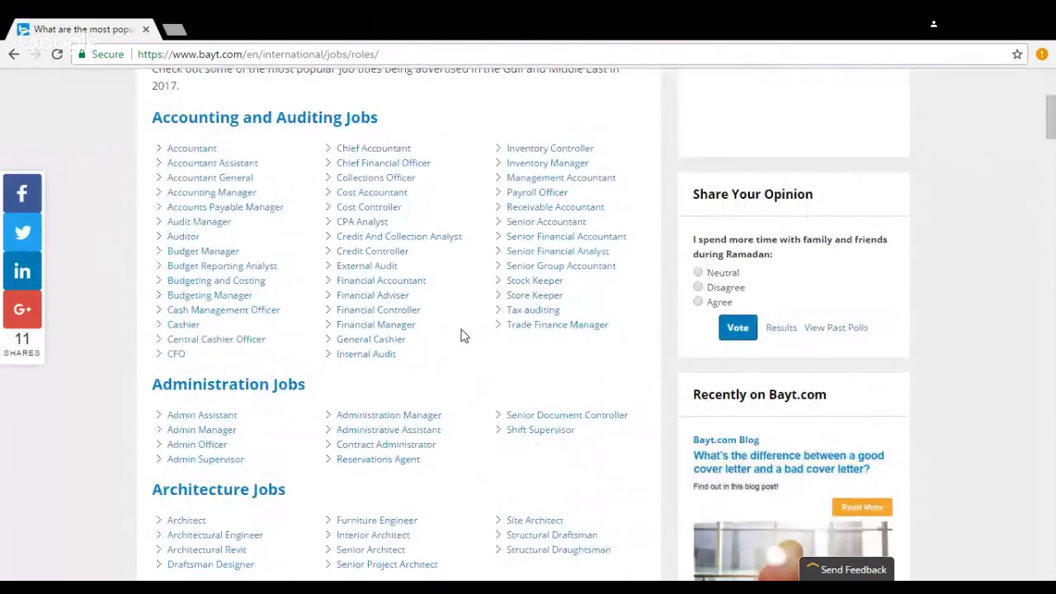
scroll(459, 336, "down", 4)
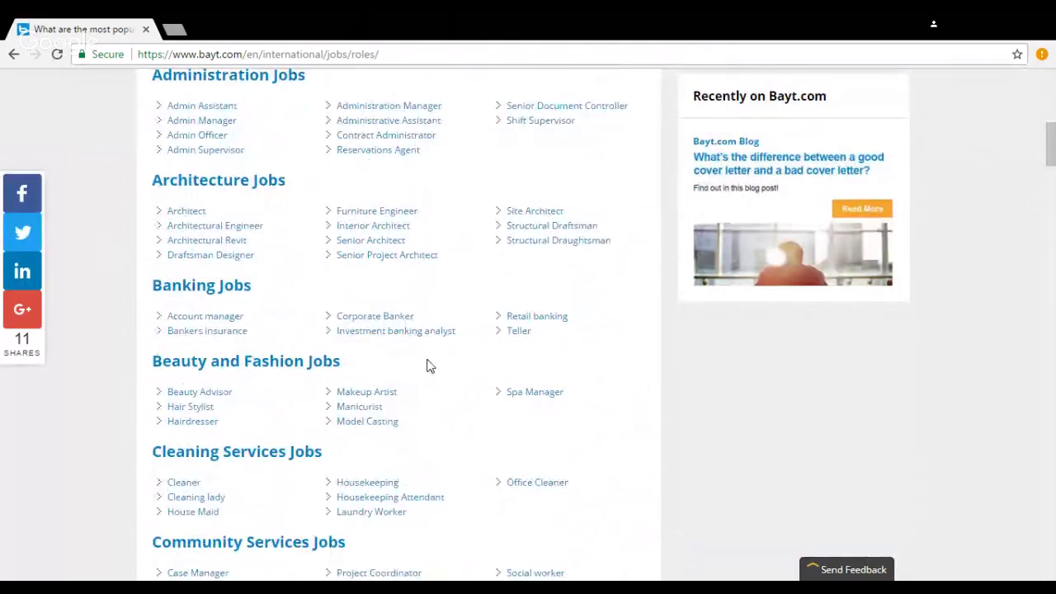
scroll(429, 367, "down", 7)
scroll(429, 367, "down", 20)
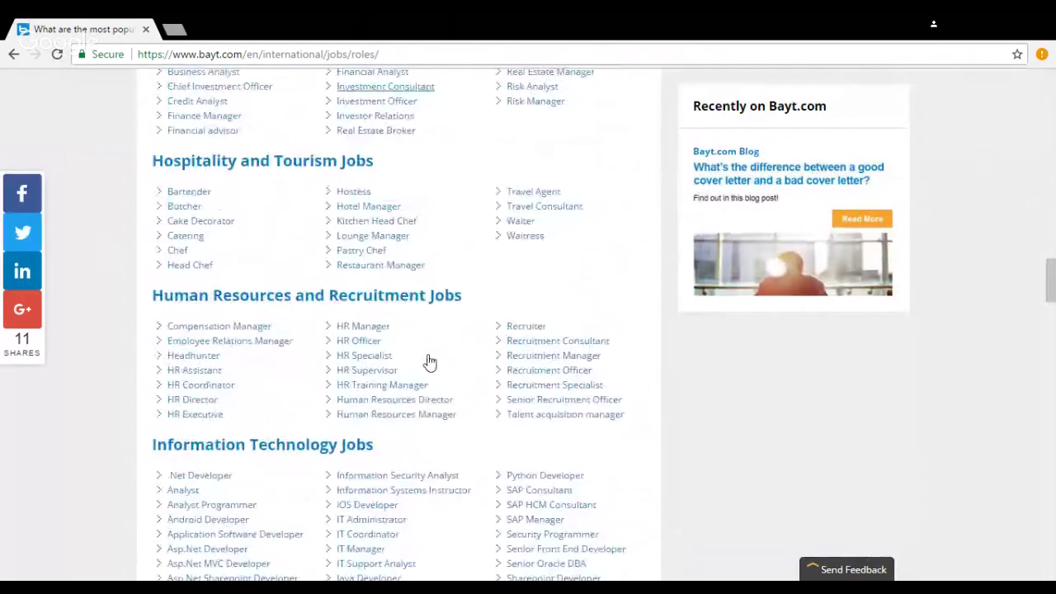
scroll(429, 360, "down", 6)
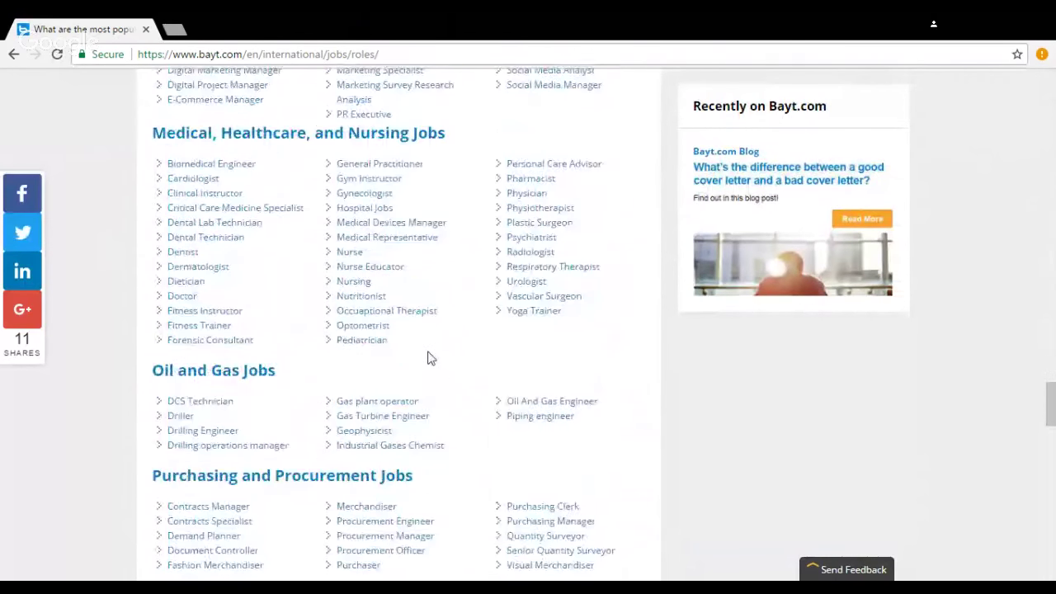
scroll(429, 360, "up", 2)
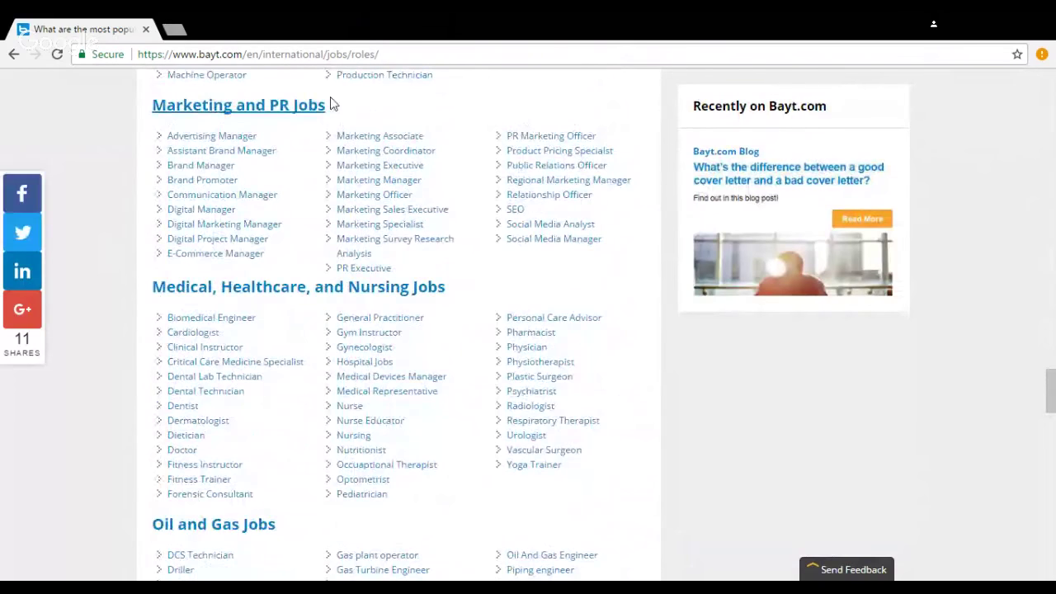
left_click(186, 211)
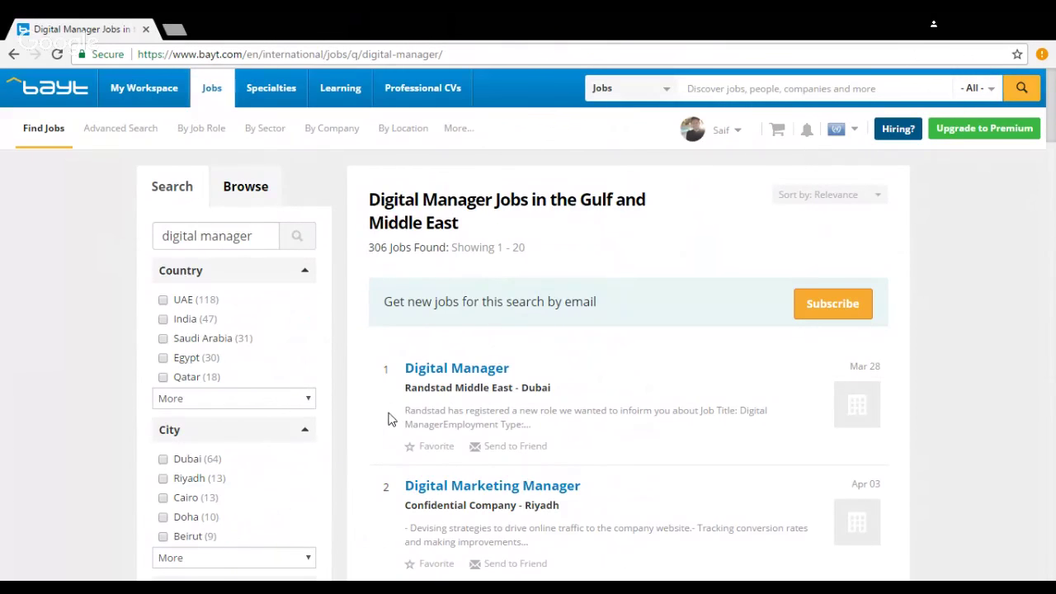
Step: Filter the Digital Manager results to UAE, Dubai and the Information Technology industry
scroll(645, 350, "down", 4)
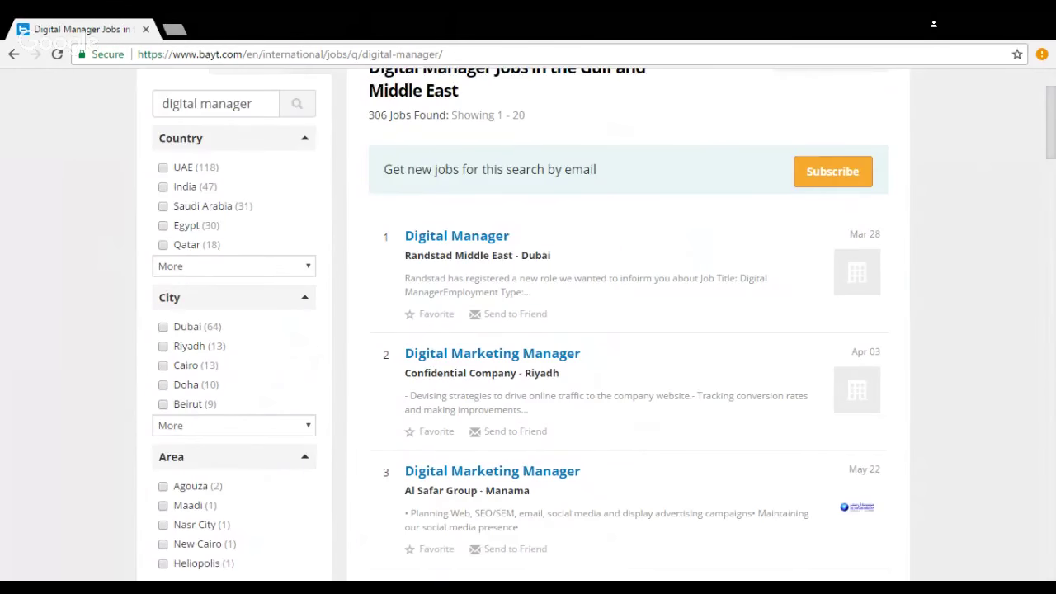
scroll(645, 353, "up", 2)
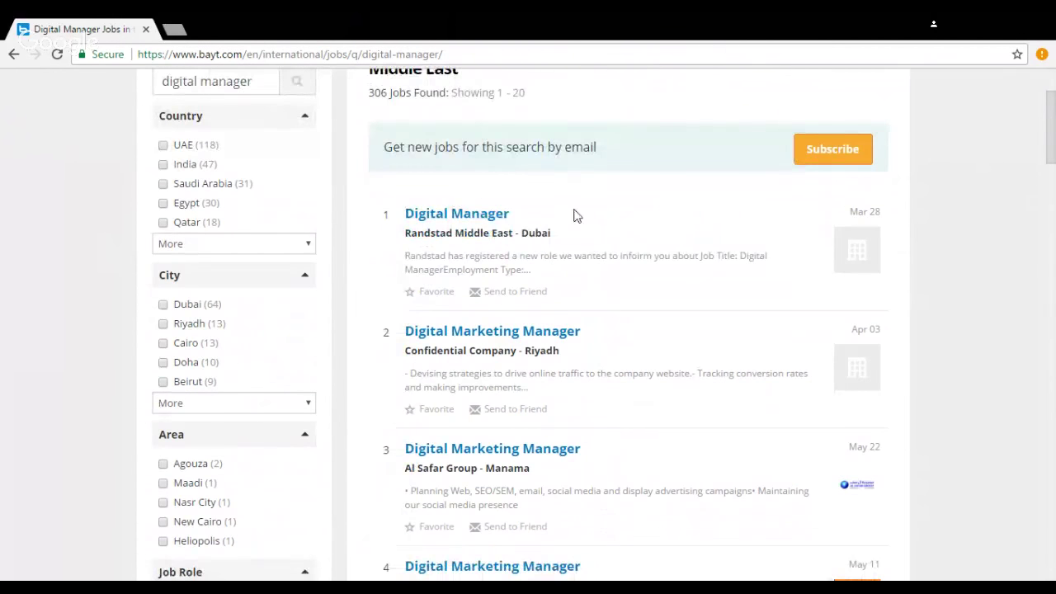
scroll(112, 301, "up", 1)
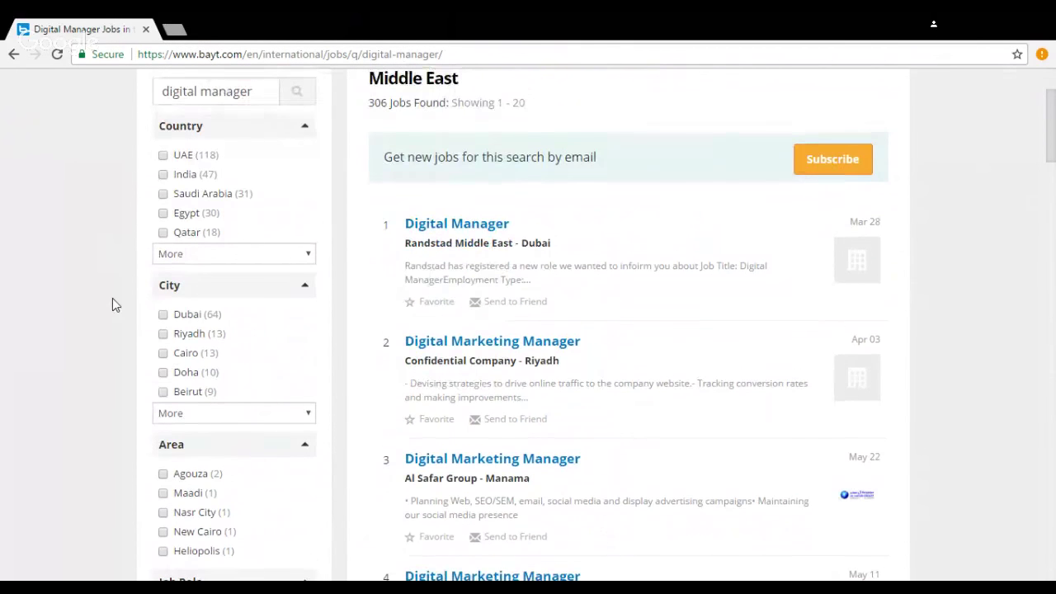
scroll(113, 298, "up", 1)
left_click(163, 300)
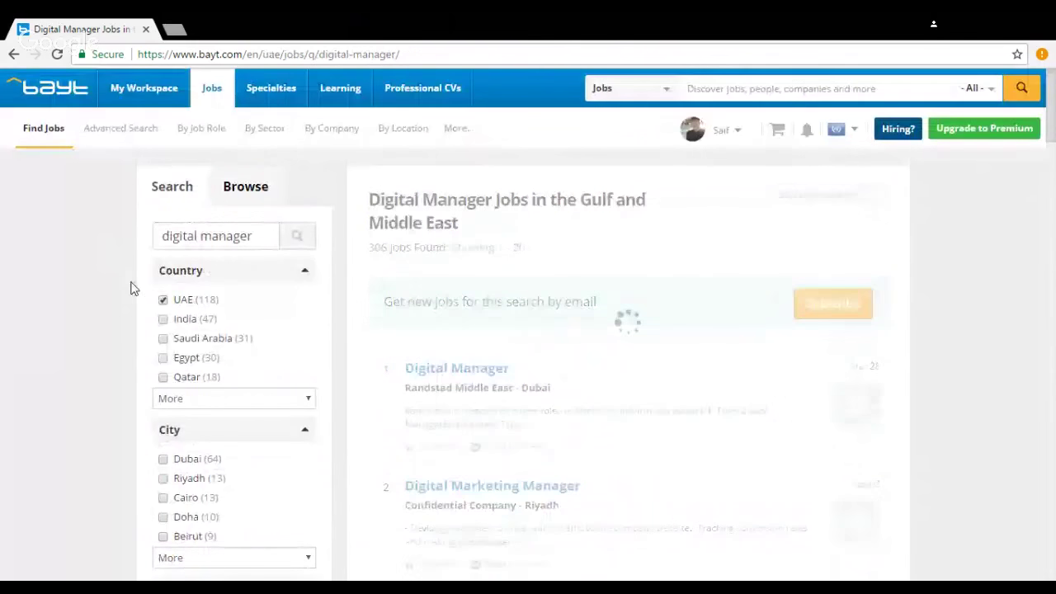
scroll(165, 371, "down", 1)
left_click(163, 379)
scroll(140, 350, "down", 1)
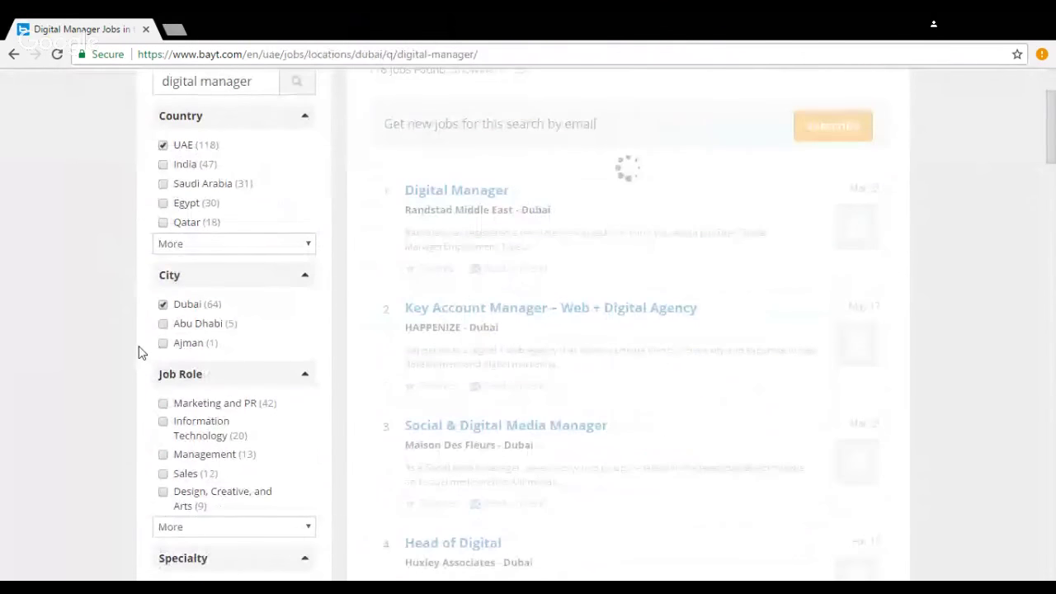
scroll(140, 353, "down", 5)
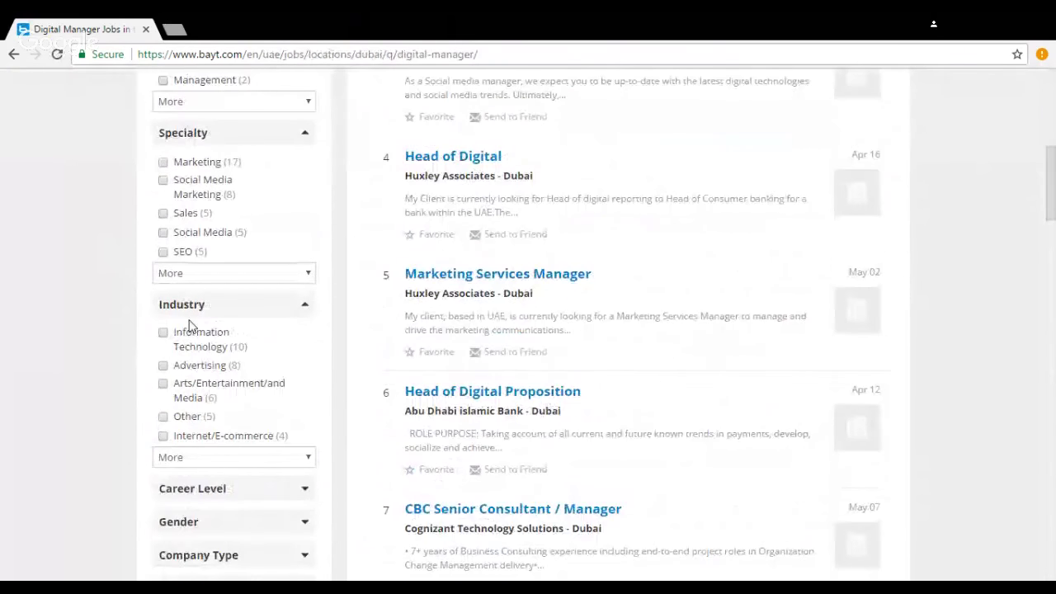
left_click(204, 350)
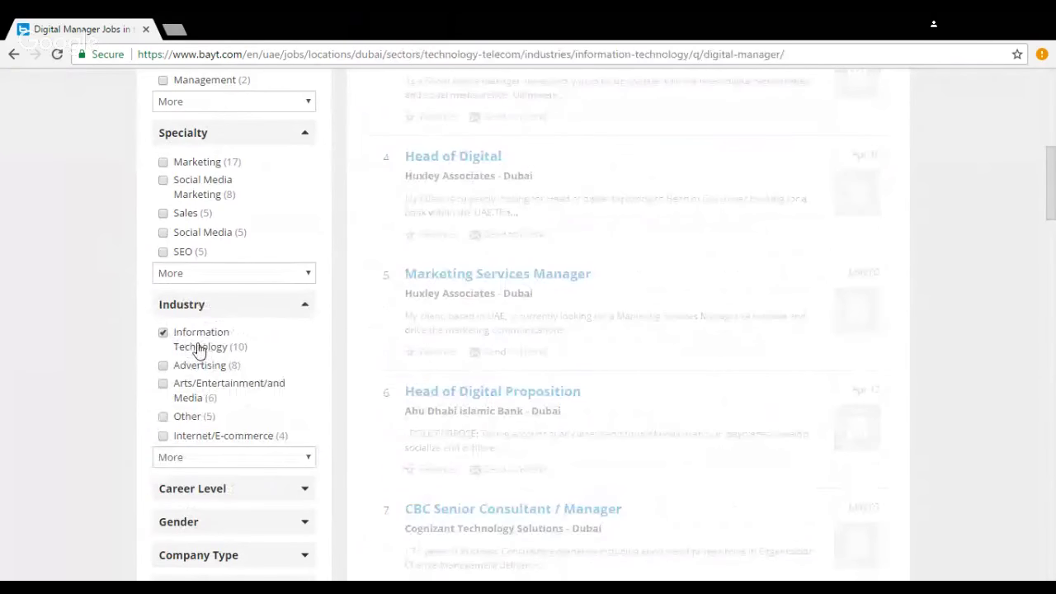
Step: Tick the Mid Career, Management and Entry Level career levels, leaving 8 jobs
scroll(110, 330, "down", 2)
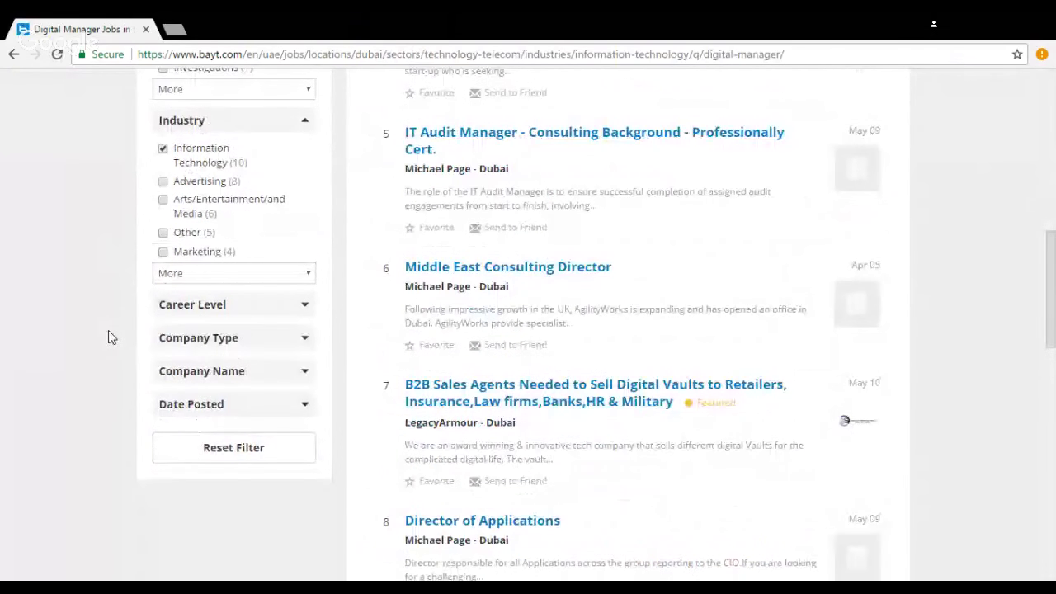
scroll(108, 337, "down", 1)
left_click(257, 246)
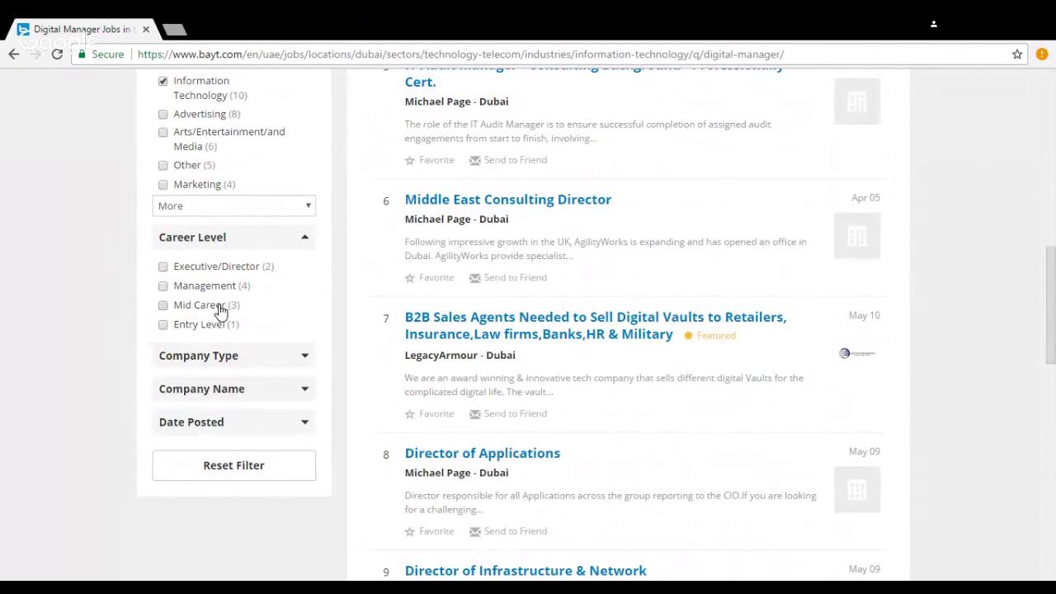
left_click(219, 307)
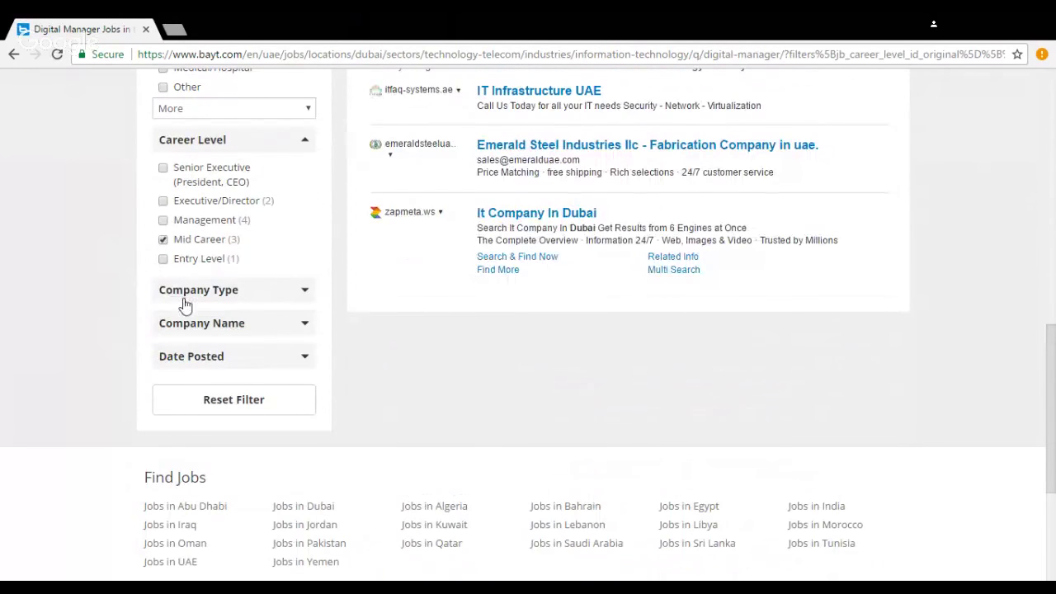
scroll(198, 313, "up", 1)
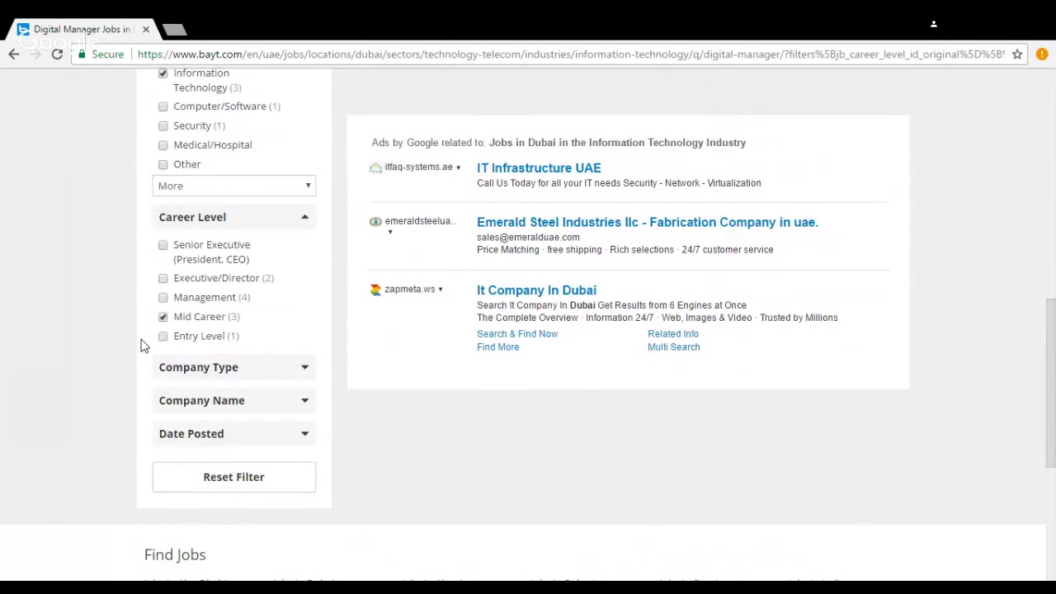
scroll(141, 345, "up", 1)
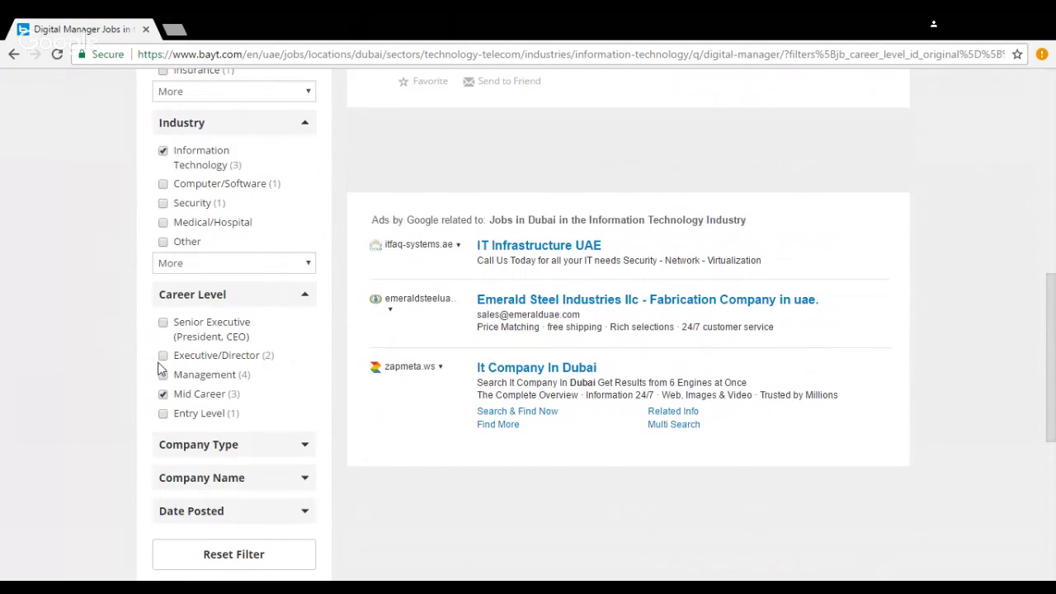
left_click(195, 378)
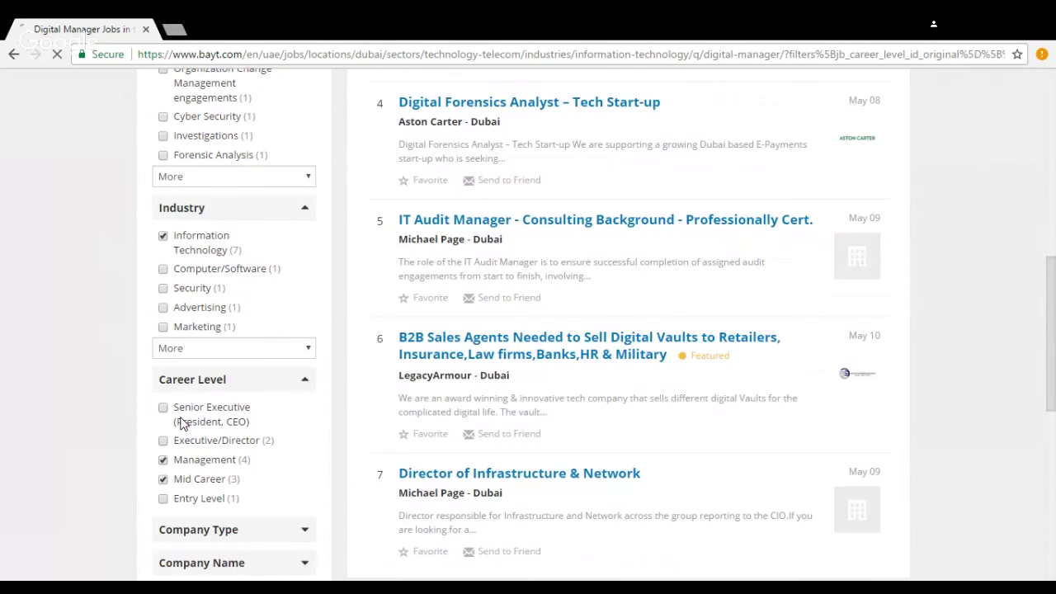
left_click(194, 500)
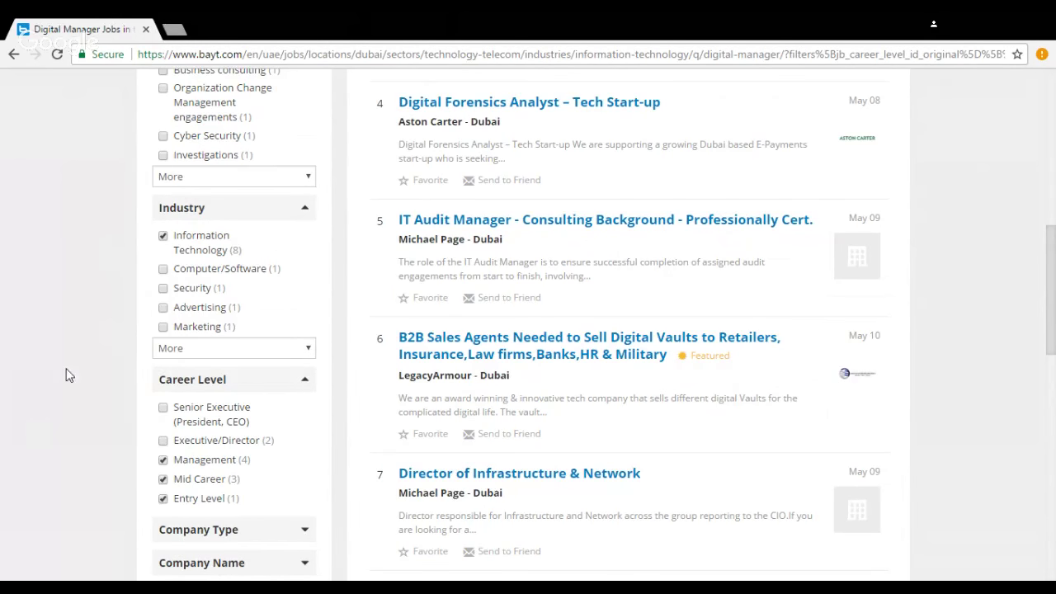
scroll(66, 363, "down", 1)
scroll(66, 363, "up", 1)
scroll(142, 399, "up", 5)
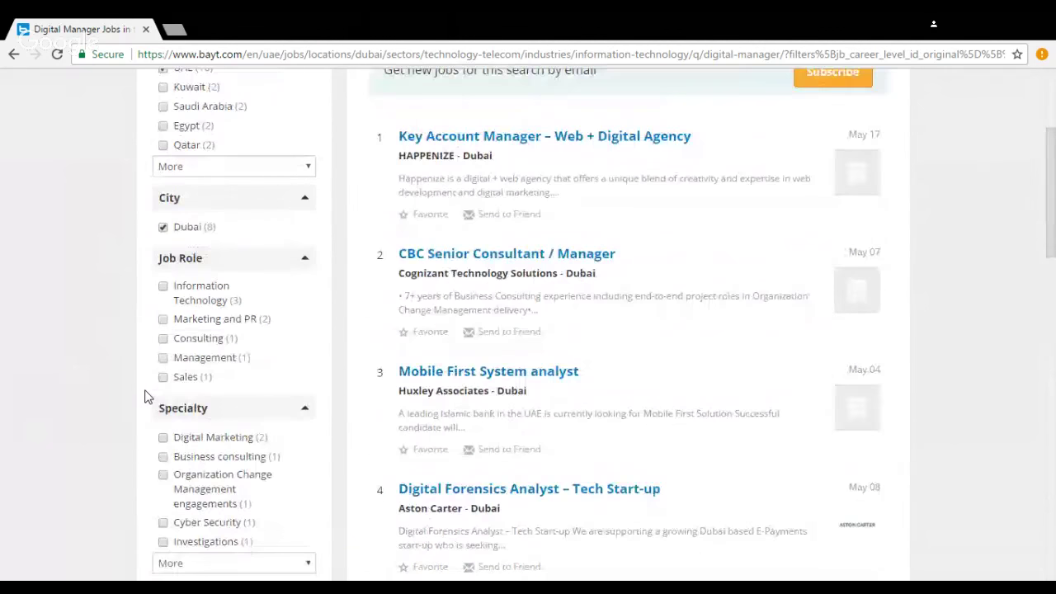
scroll(145, 397, "up", 3)
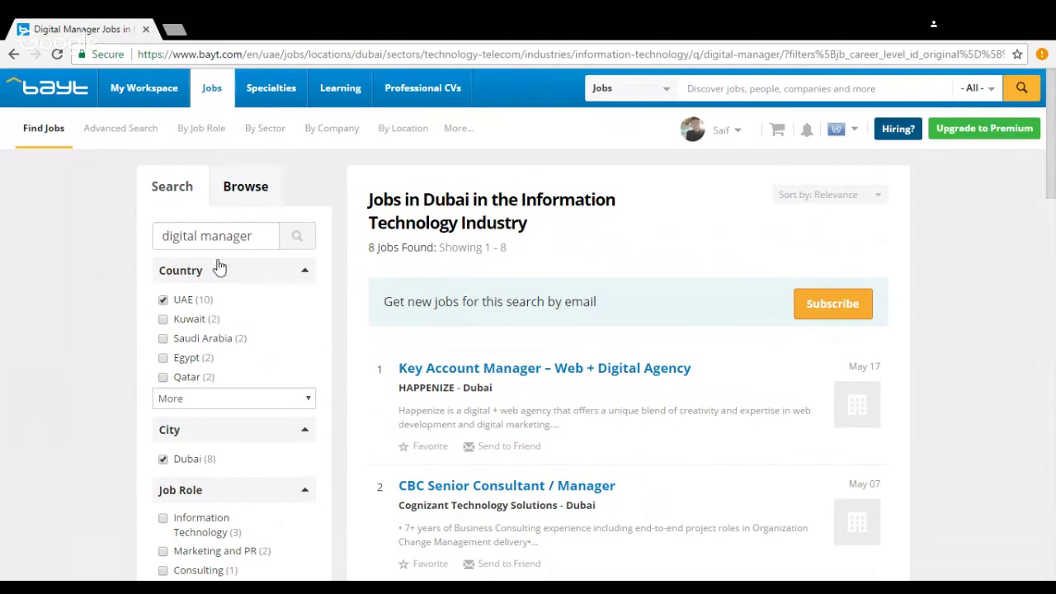
scroll(221, 271, "down", 1)
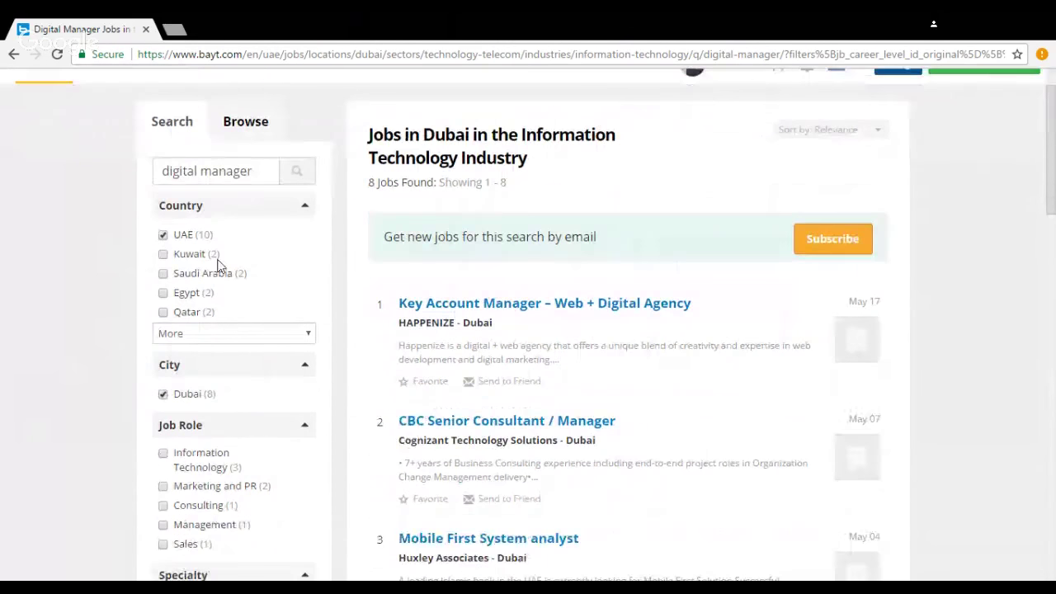
scroll(220, 266, "down", 2)
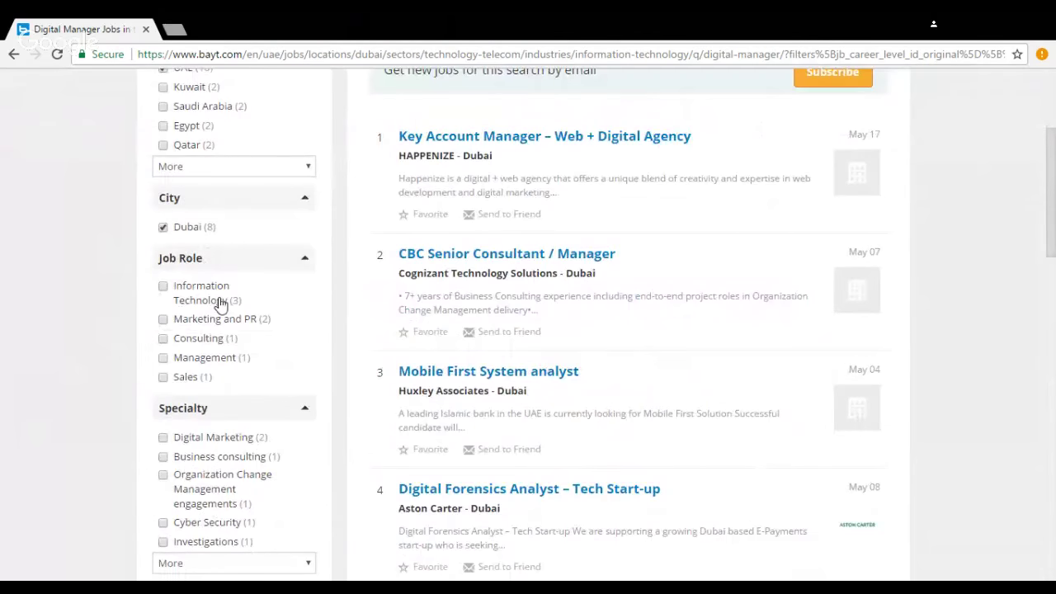
scroll(221, 303, "down", 5)
scroll(790, 466, "down", 2)
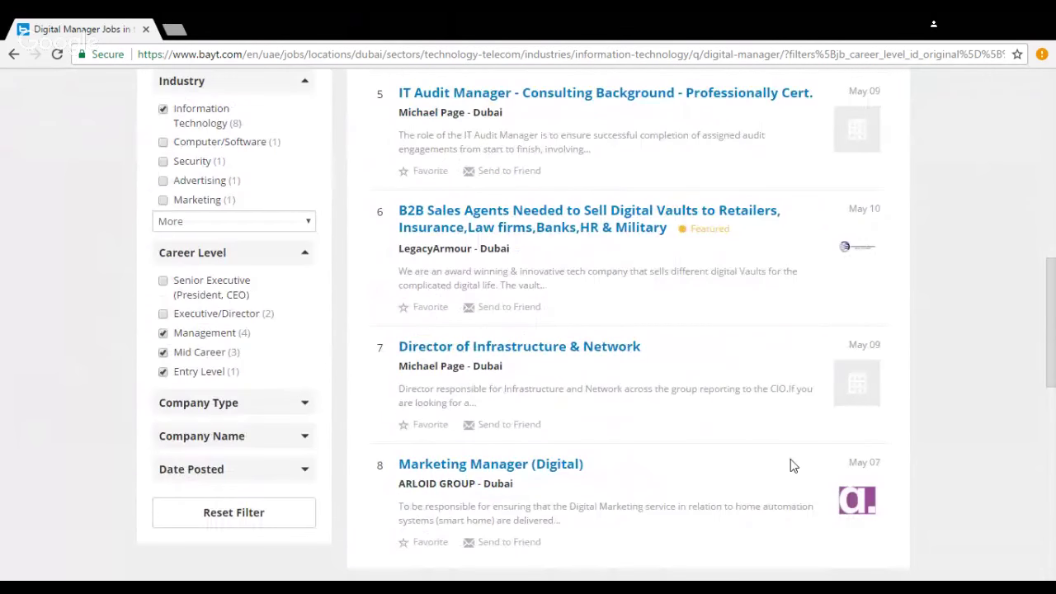
scroll(790, 466, "up", 10)
Step: Set up an email job alert with Marketing and PR as job role and Weekly frequency
left_click(825, 317)
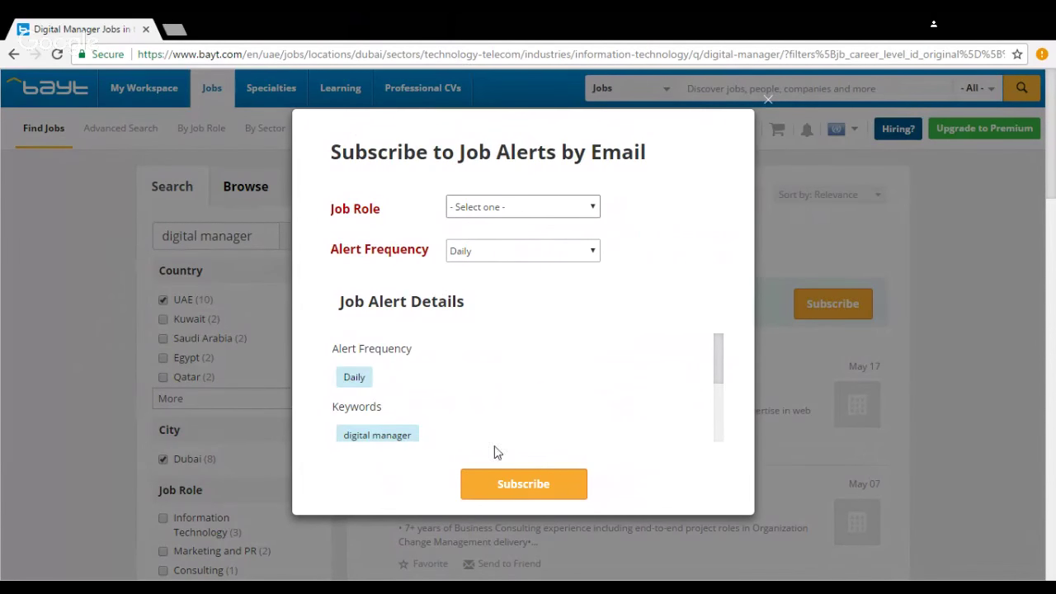
left_click(519, 313)
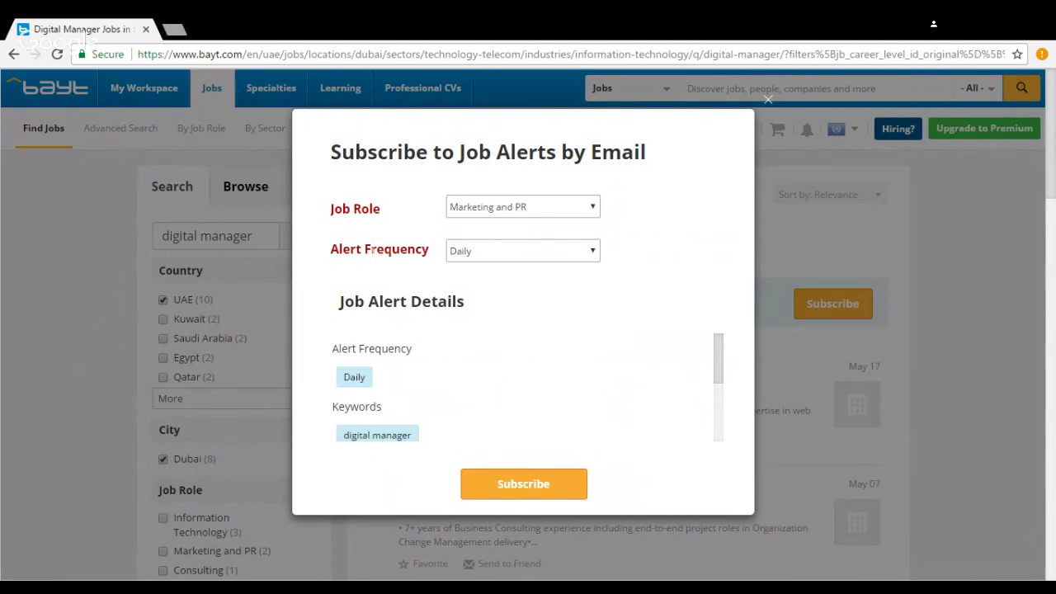
left_click(483, 253)
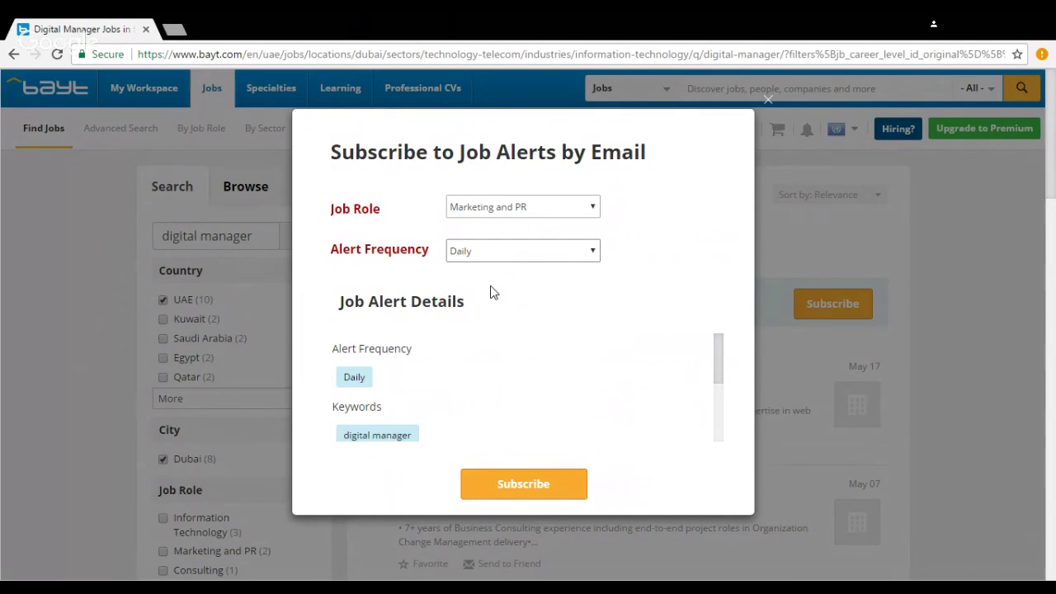
key("Down")
scroll(496, 487, "down", 2)
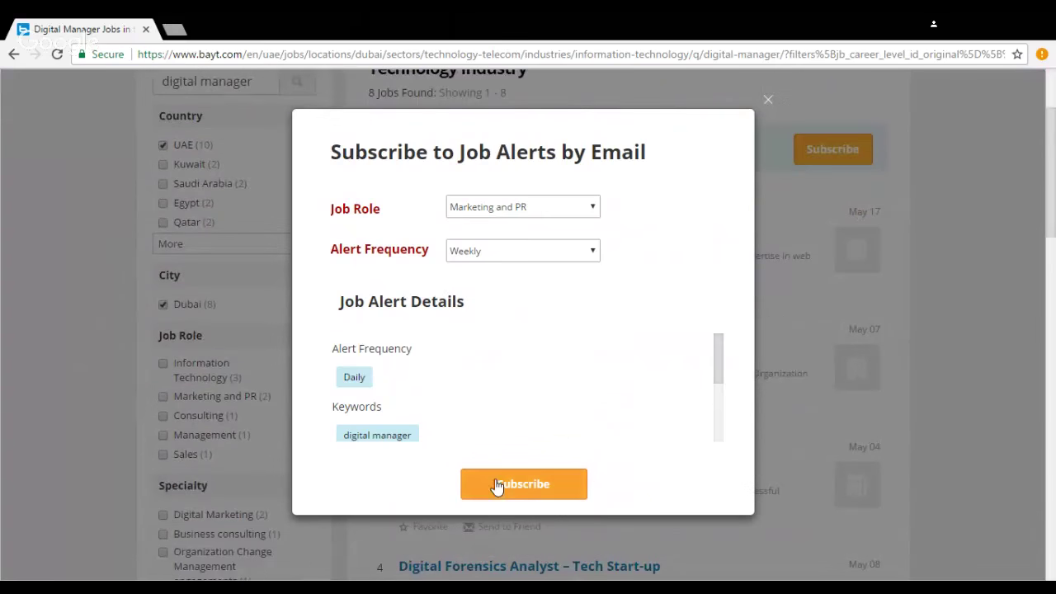
mouse_move(718, 363)
left_mouse_down()
mouse_move(719, 427)
mouse_move(718, 354)
left_mouse_up()
Step: Close the job alert form and go to the Advanced Job Search page
left_click(768, 101)
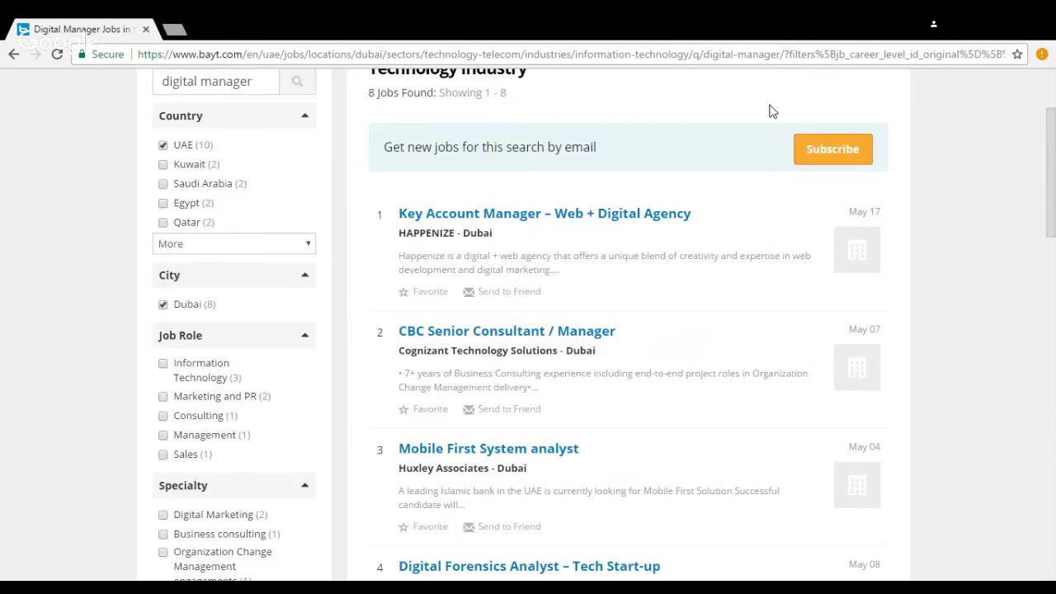
scroll(681, 257, "up", 2)
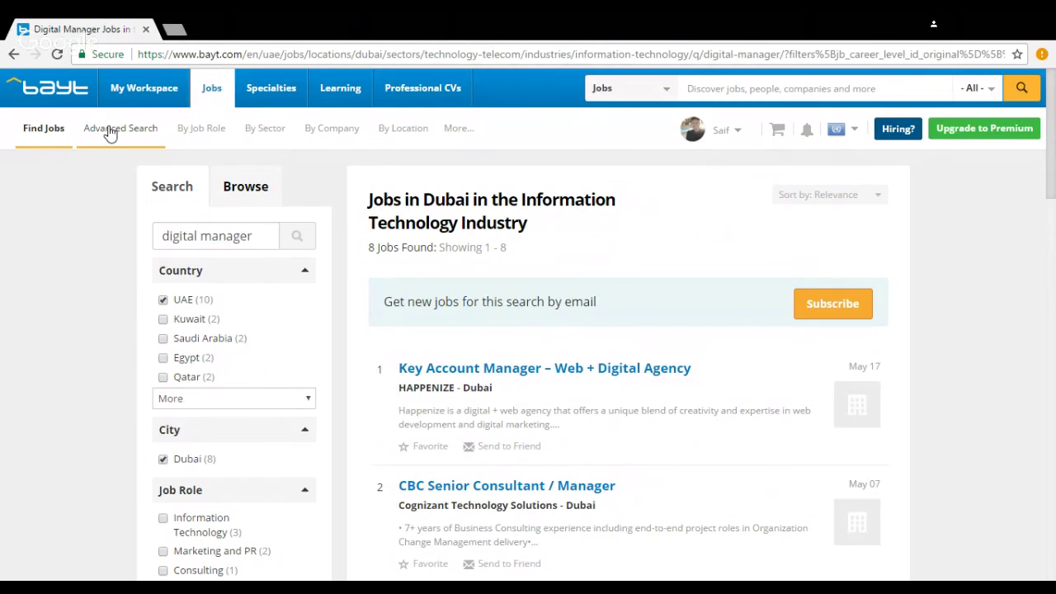
left_click(112, 132)
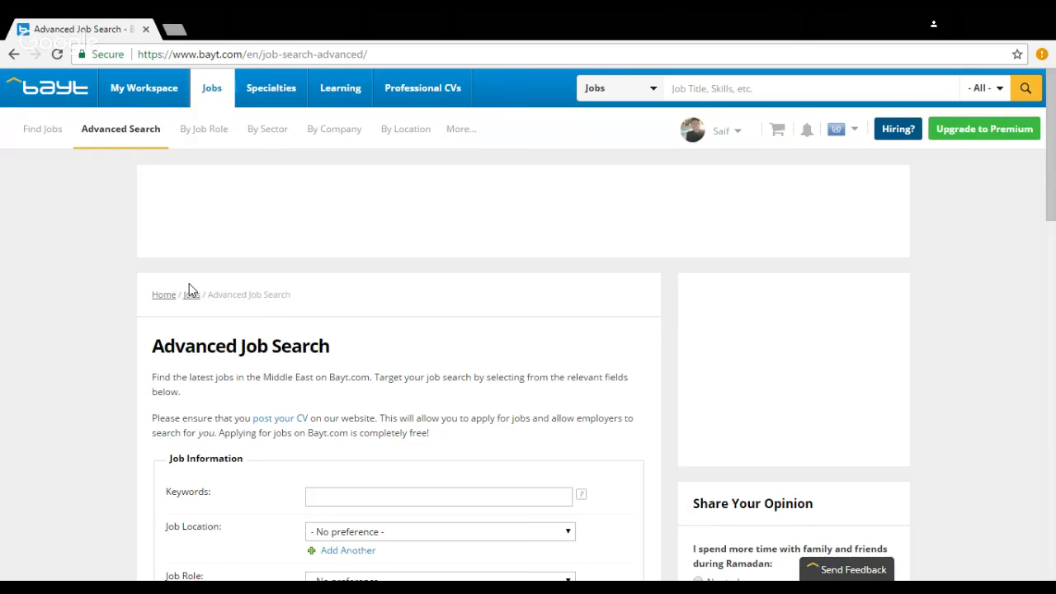
Step: Enter 'Project manager' as the search keywords
left_click(330, 495)
scroll(528, 330, "down", 2)
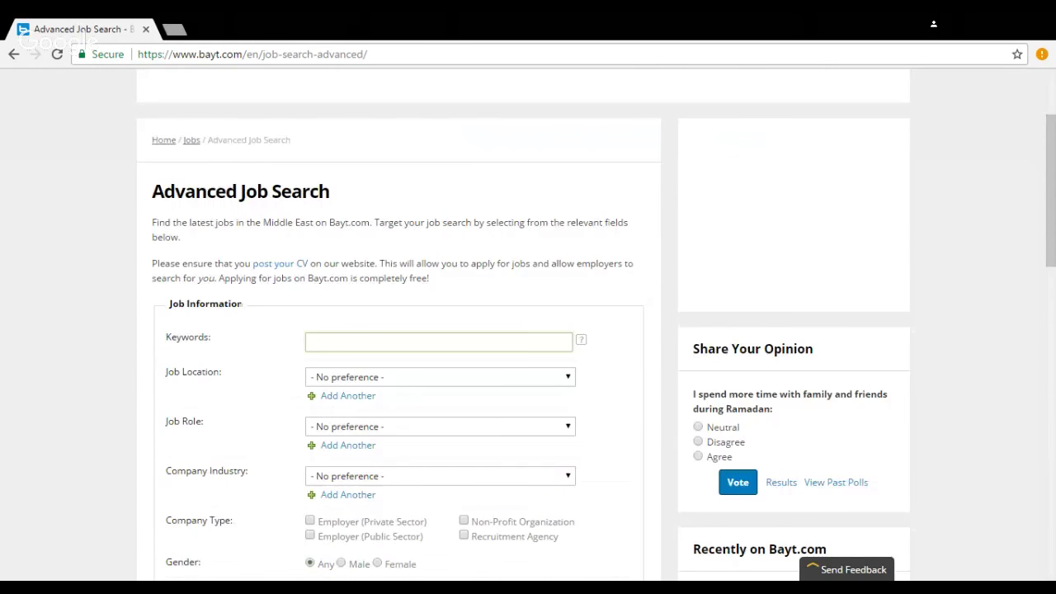
scroll(227, 432, "down", 1)
scroll(228, 435, "up", 1)
type("Project manager")
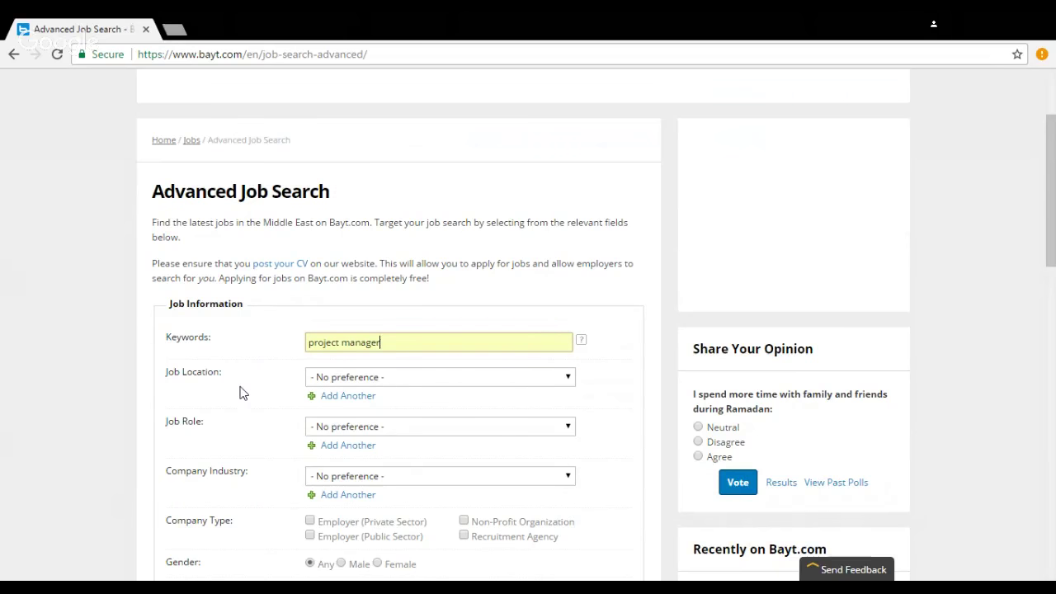
Step: Set the job location to United Arab Emirates, removing an extra empty location row
left_click(319, 381)
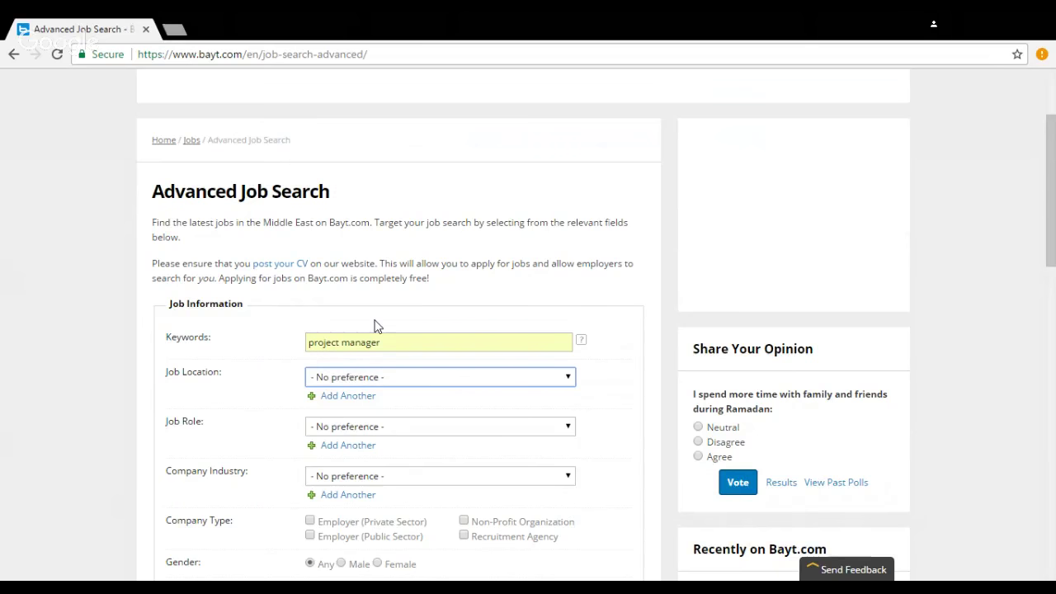
key("u")
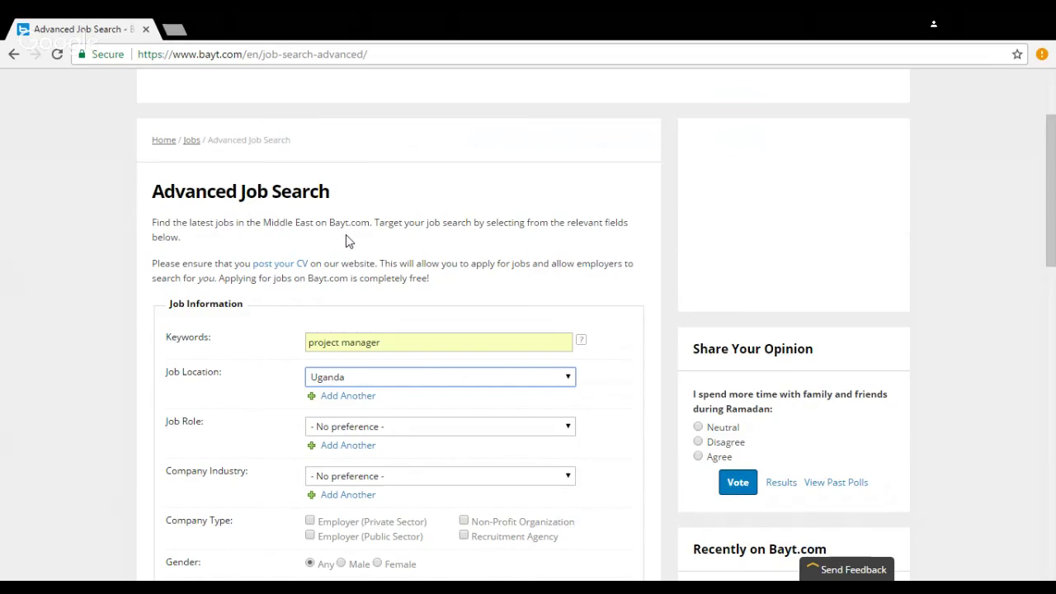
key("Down")
left_click(347, 396)
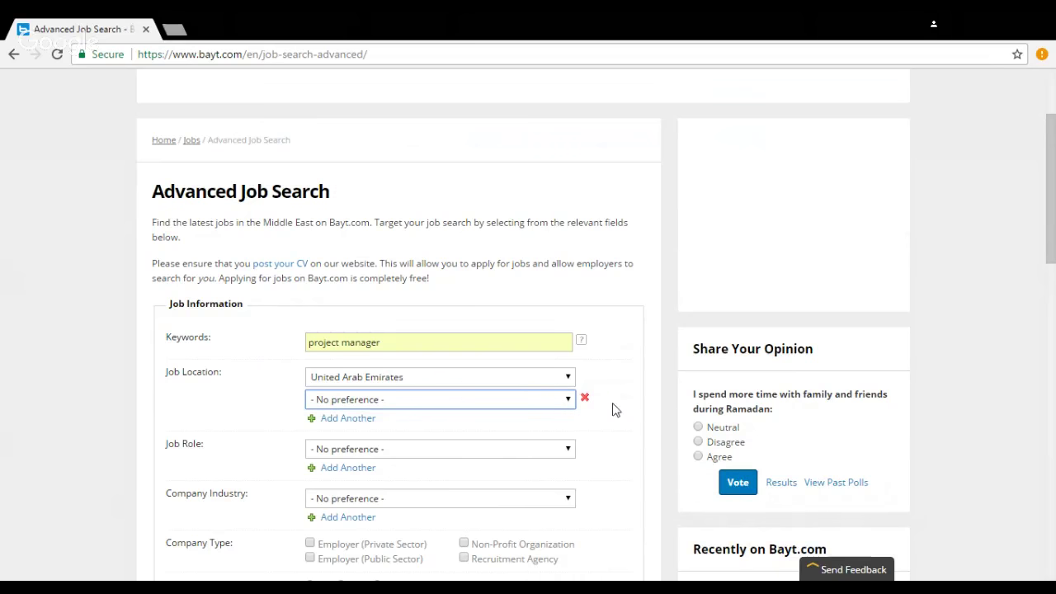
left_click(586, 402)
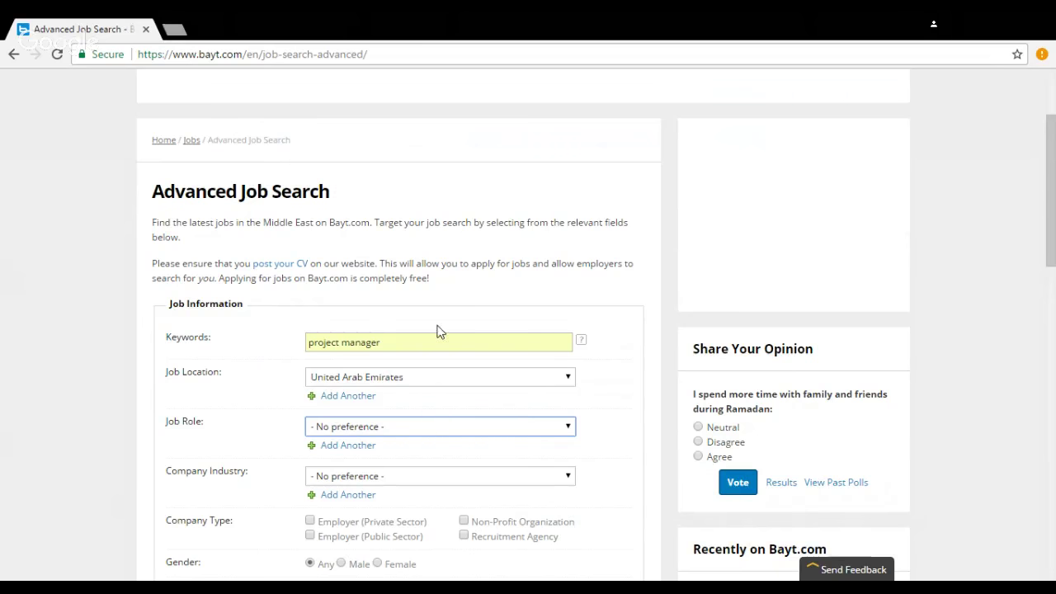
Step: Add job roles Civil Engineering, Engineering and Construction and Building, plus an empty fourth row
key("c")
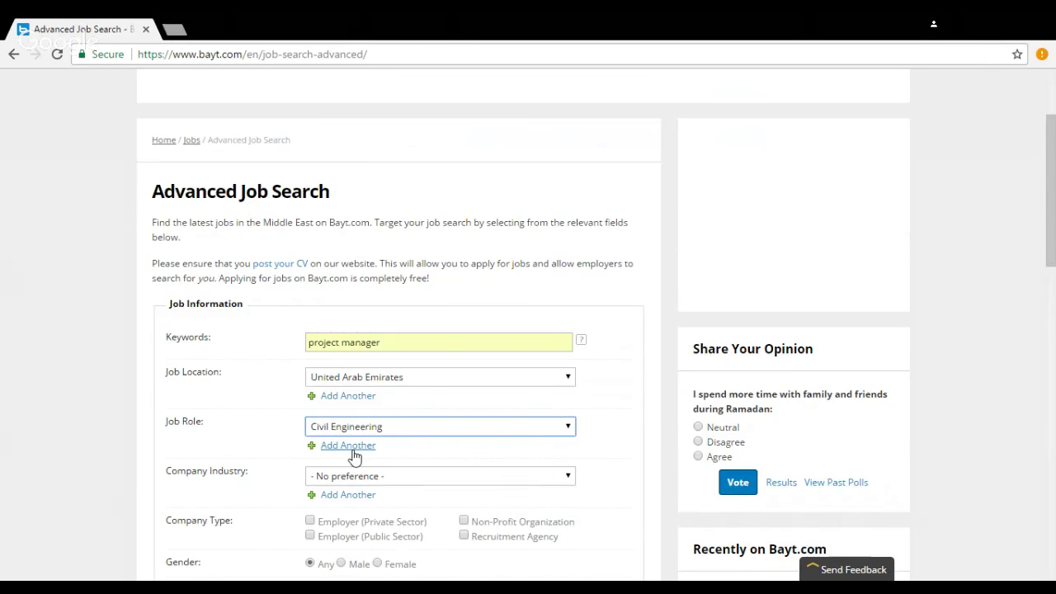
left_click(353, 455)
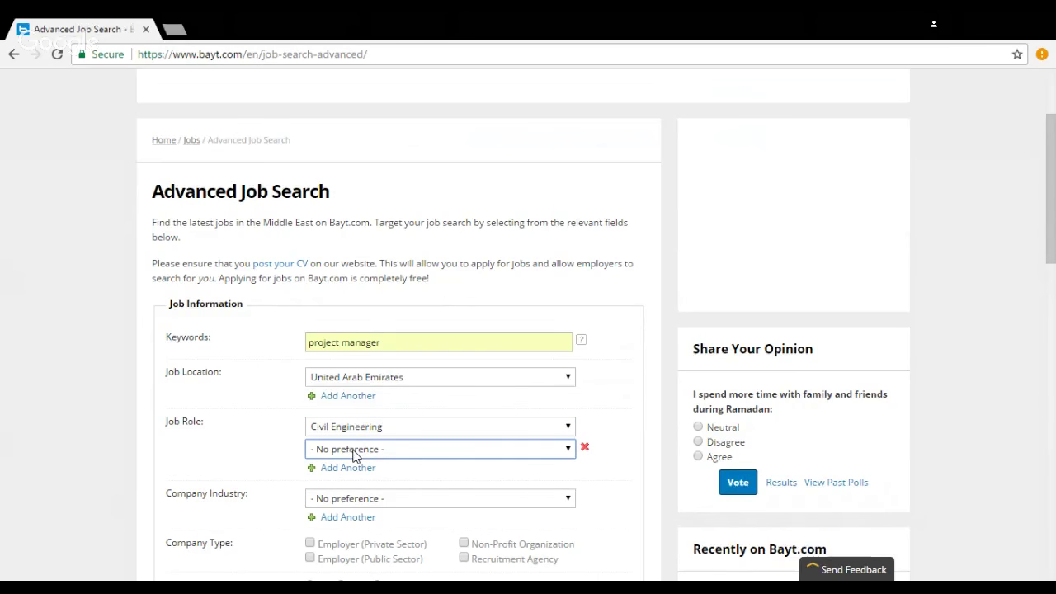
key("e")
left_click(373, 469)
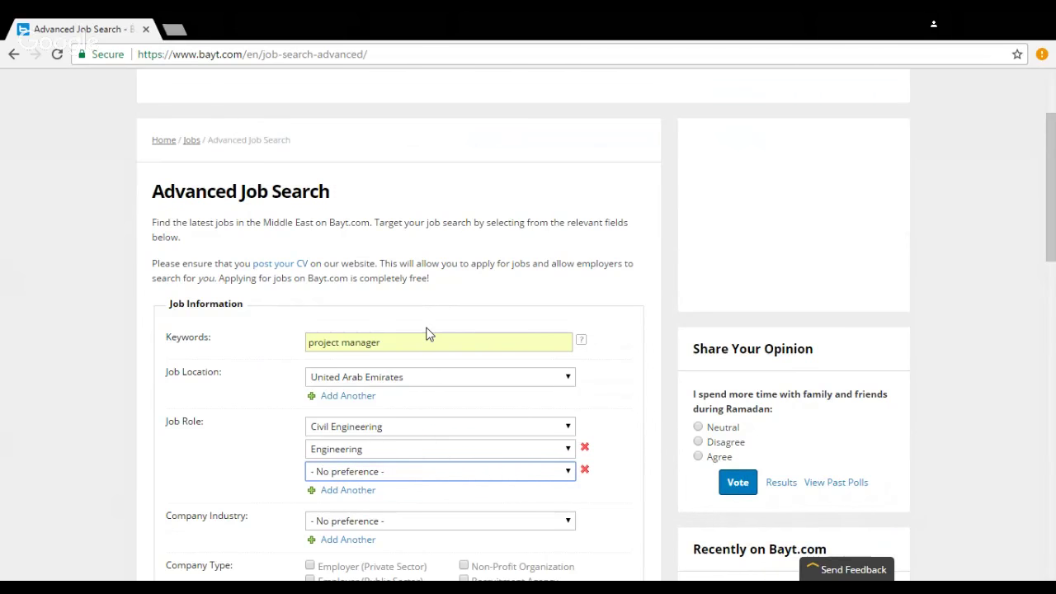
key("c")
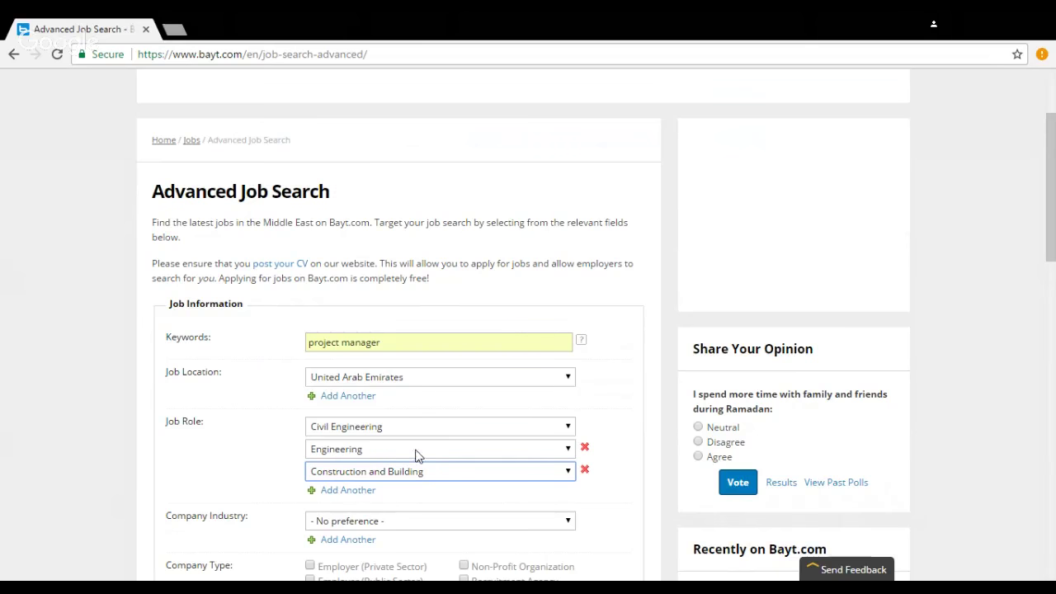
left_click(365, 490)
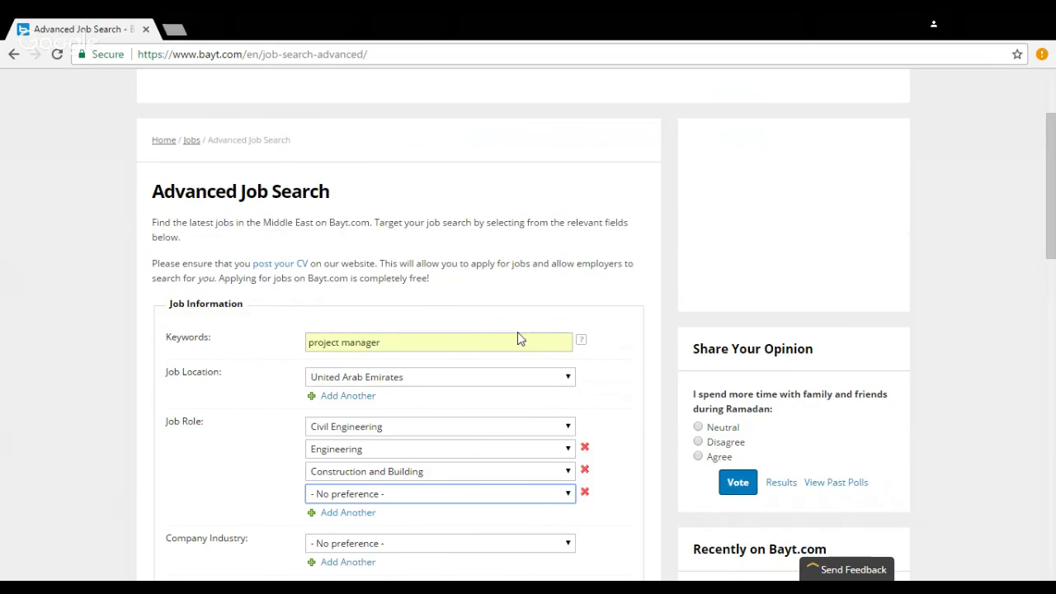
left_click(276, 459)
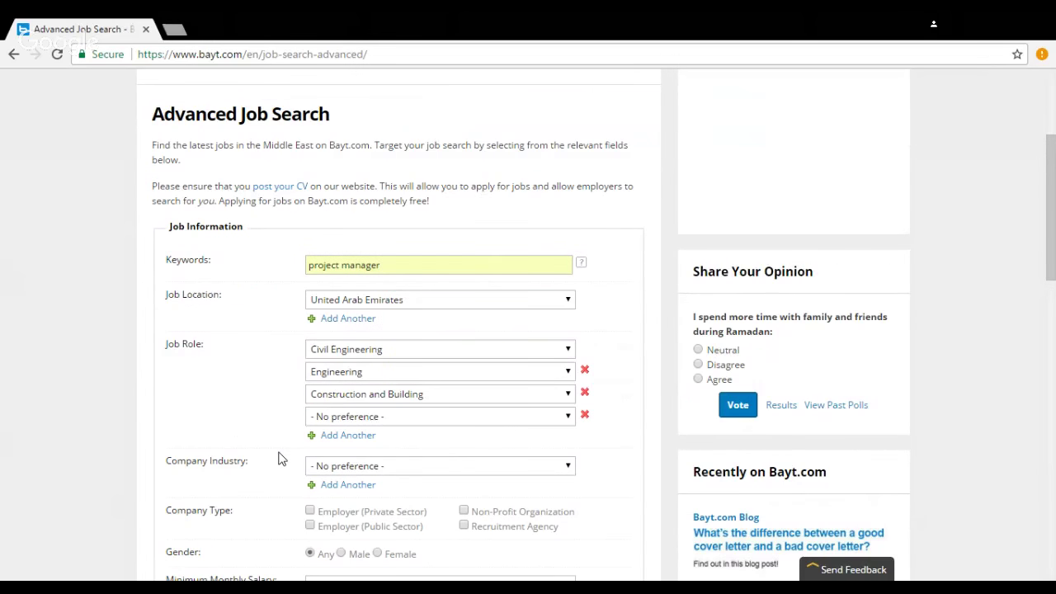
scroll(247, 462, "down", 1)
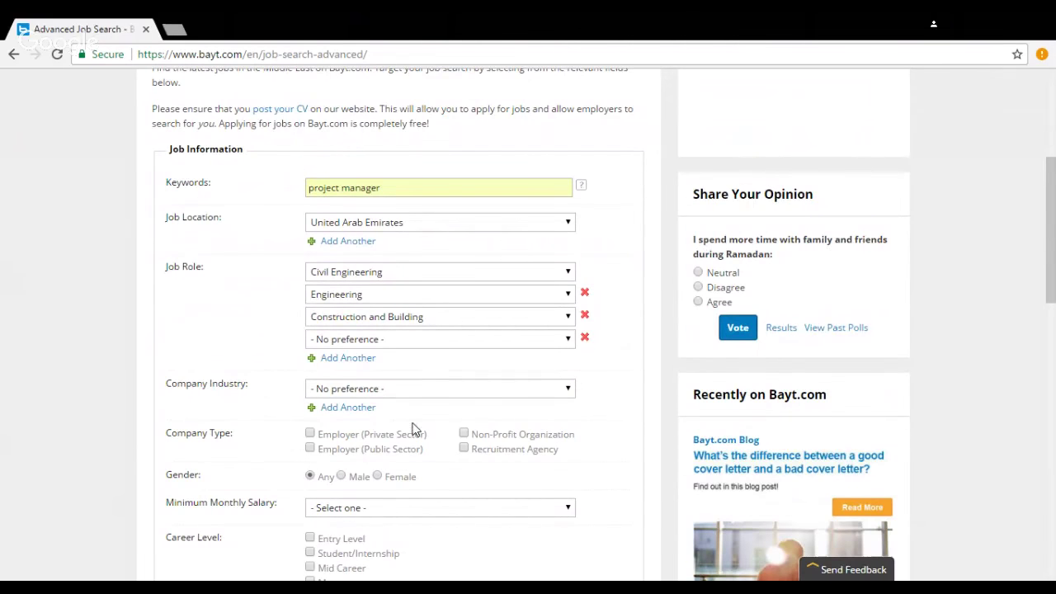
left_click(451, 393)
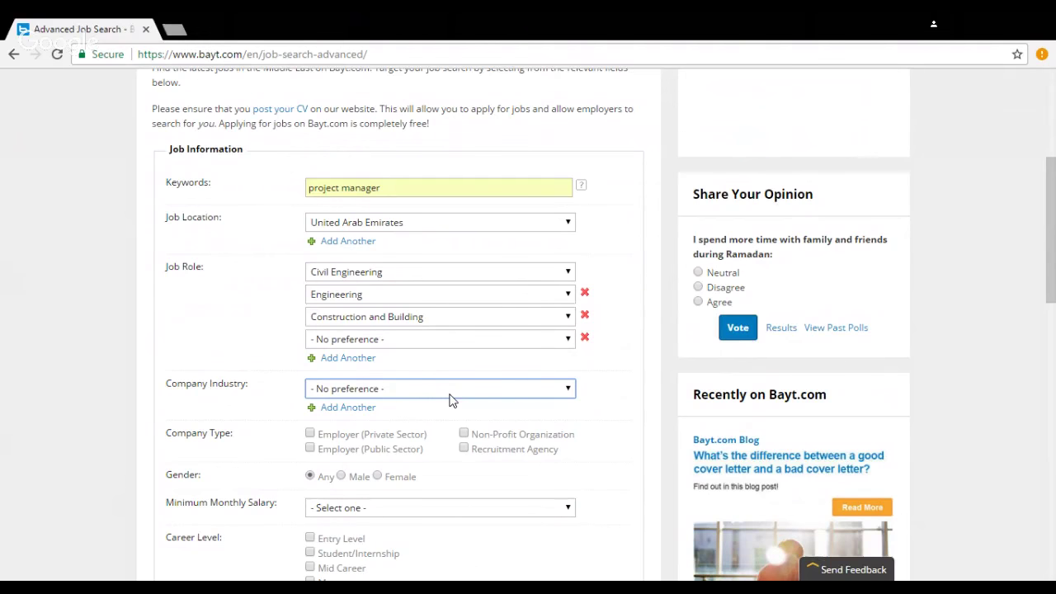
Step: Choose company industries Construction, Construction/Civil Engineering and Architecture
type("construction")
left_click(344, 406)
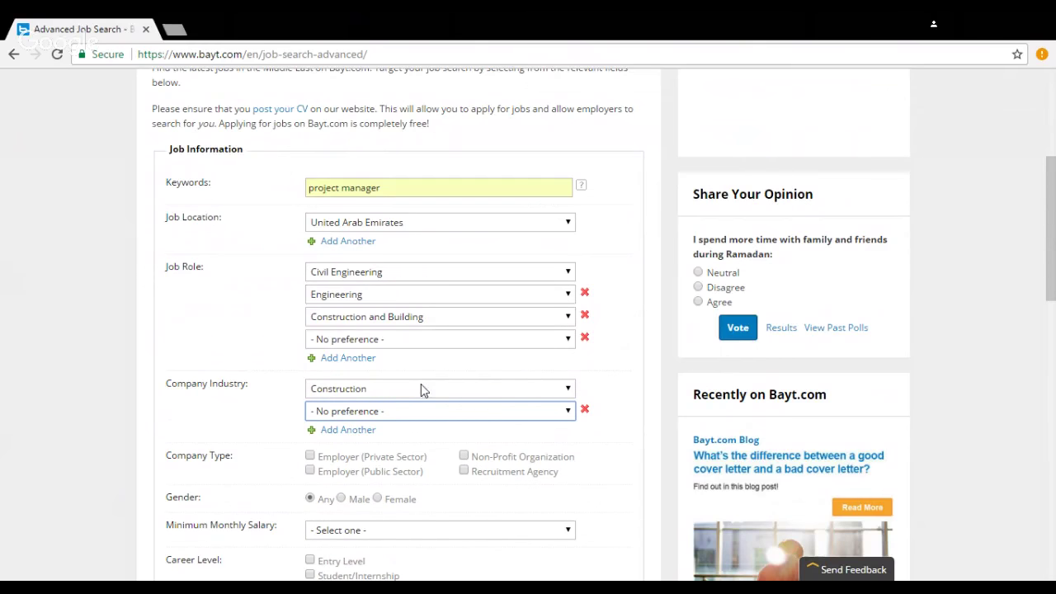
key("Down")
left_click(363, 430)
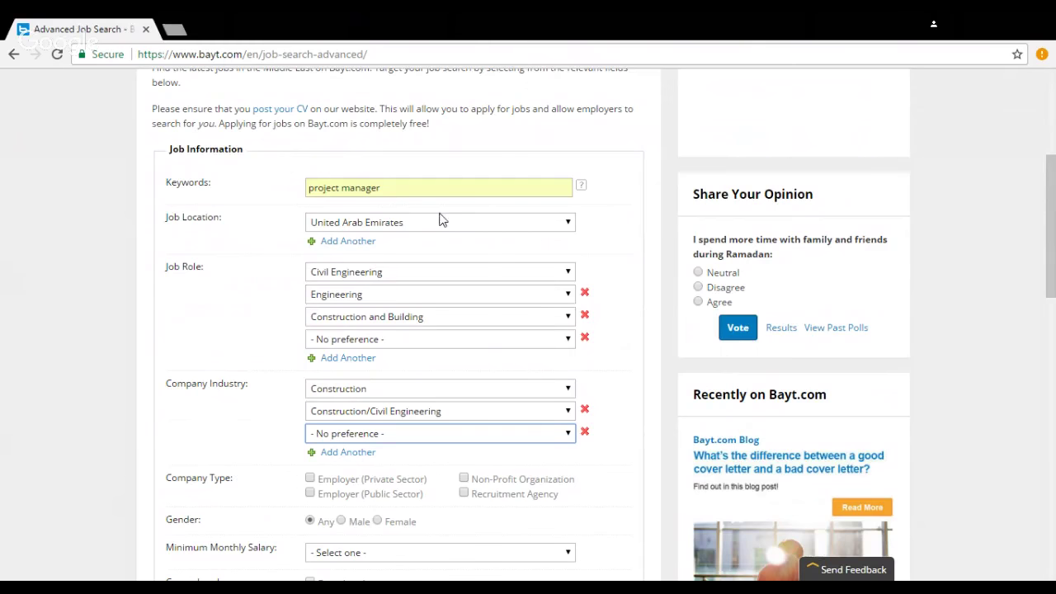
key("Down")
scroll(429, 272, "down", 1)
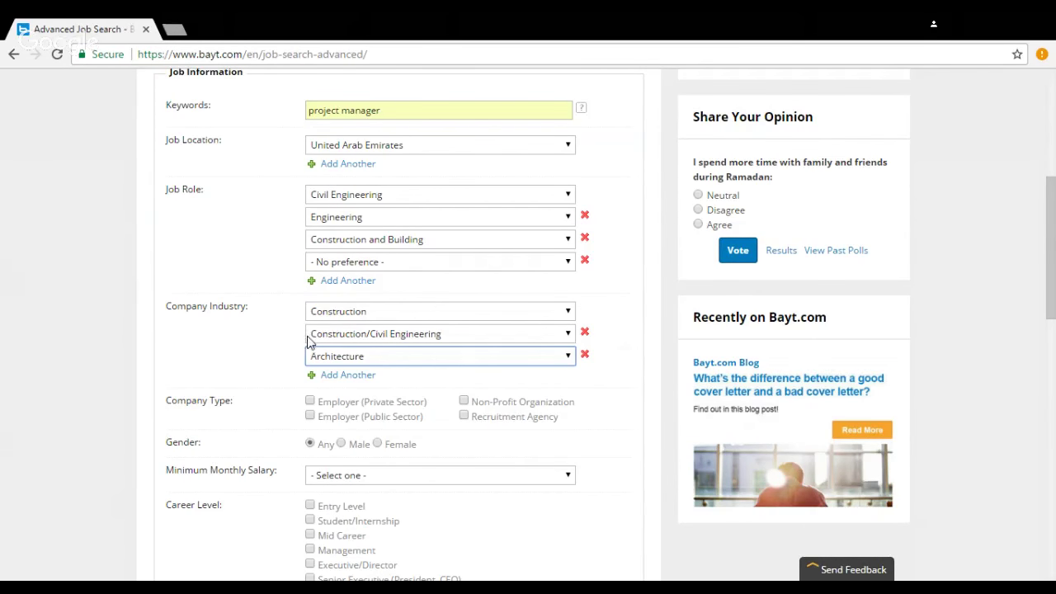
scroll(321, 344, "down", 1)
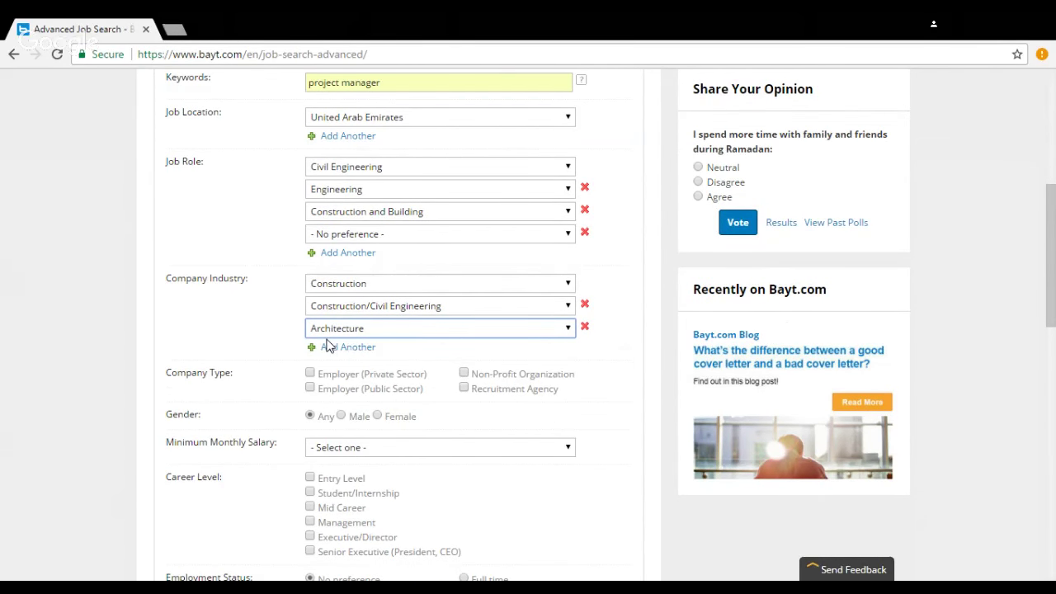
scroll(264, 342, "down", 1)
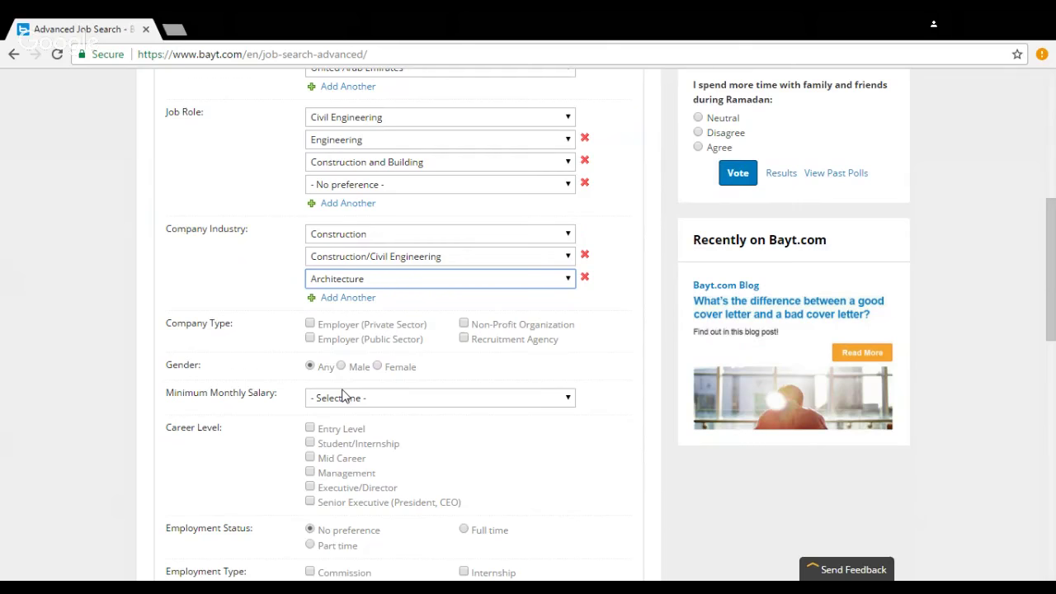
Step: Tick Mid Career and Management under Career Level
scroll(344, 396, "down", 1)
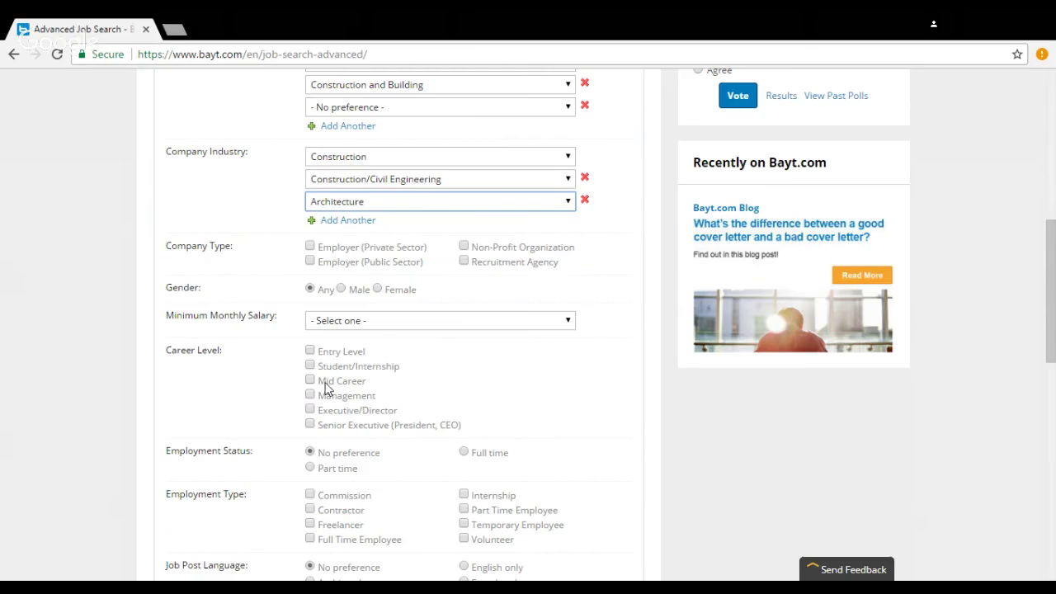
left_click(309, 382)
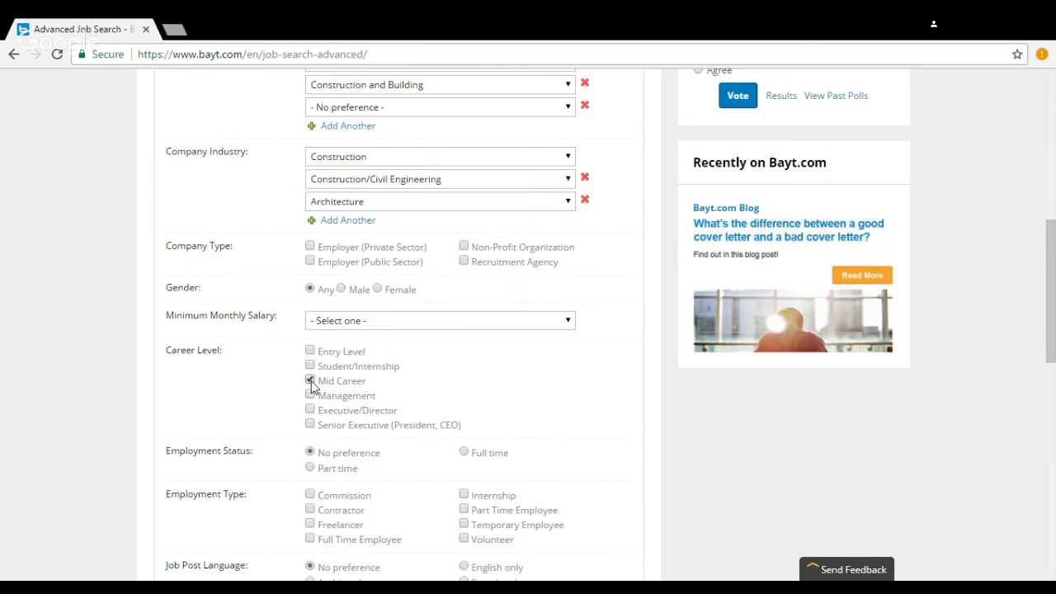
left_click(310, 396)
scroll(316, 403, "down", 1)
scroll(399, 306, "down", 3)
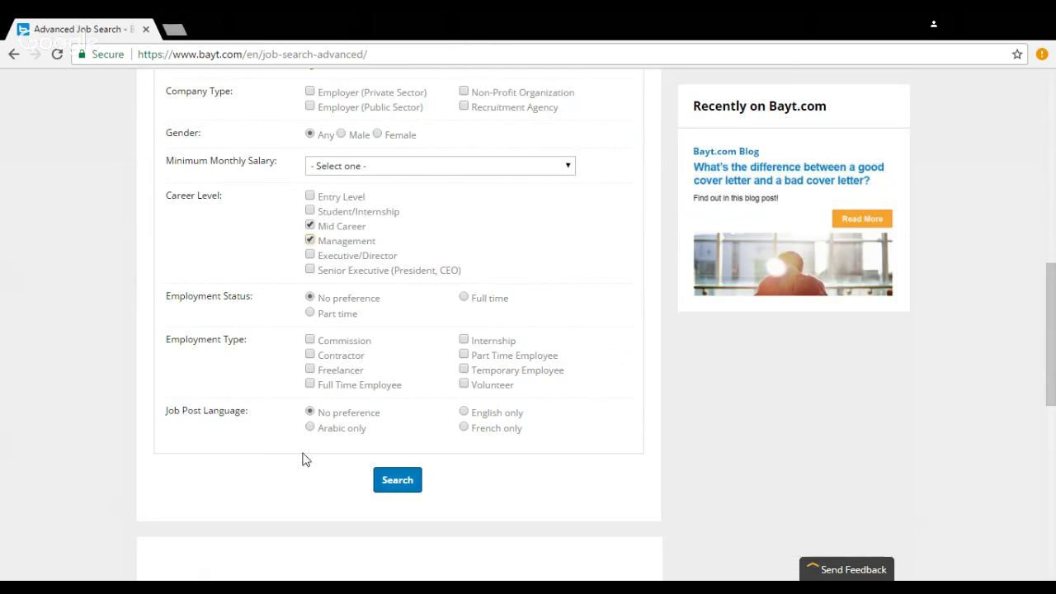
Step: Run the advanced search and scroll through the 45 Project Manager results in UAE
left_click(396, 480)
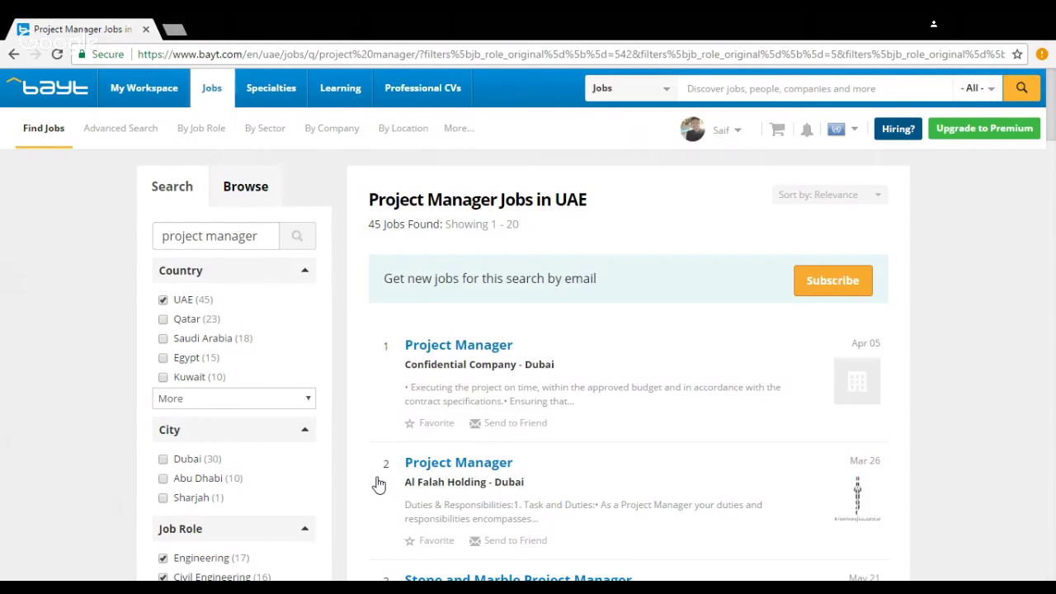
scroll(698, 299, "down", 2)
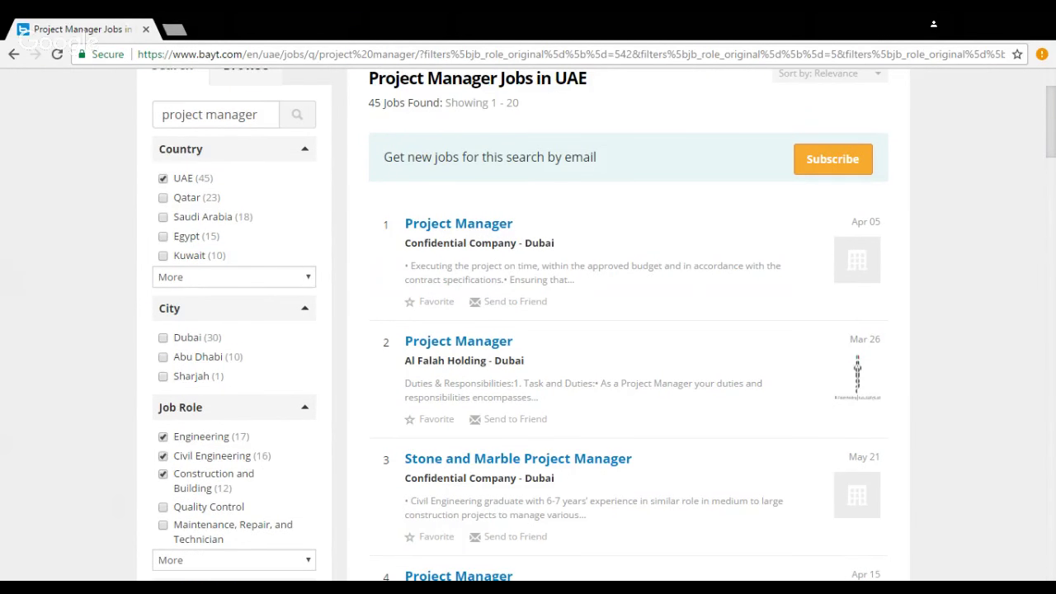
scroll(686, 288, "down", 5)
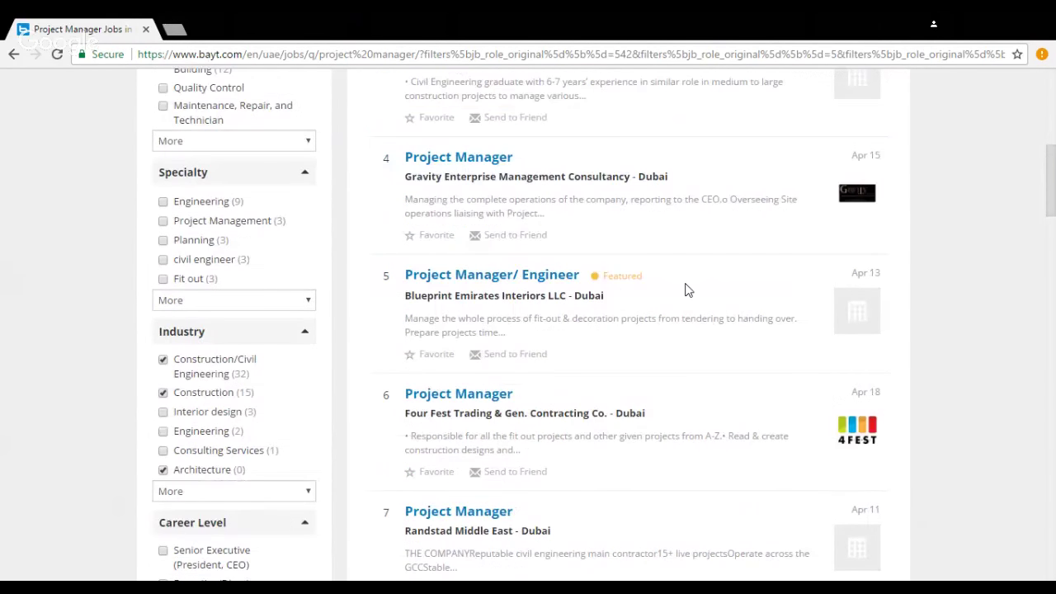
scroll(602, 309, "up", 7)
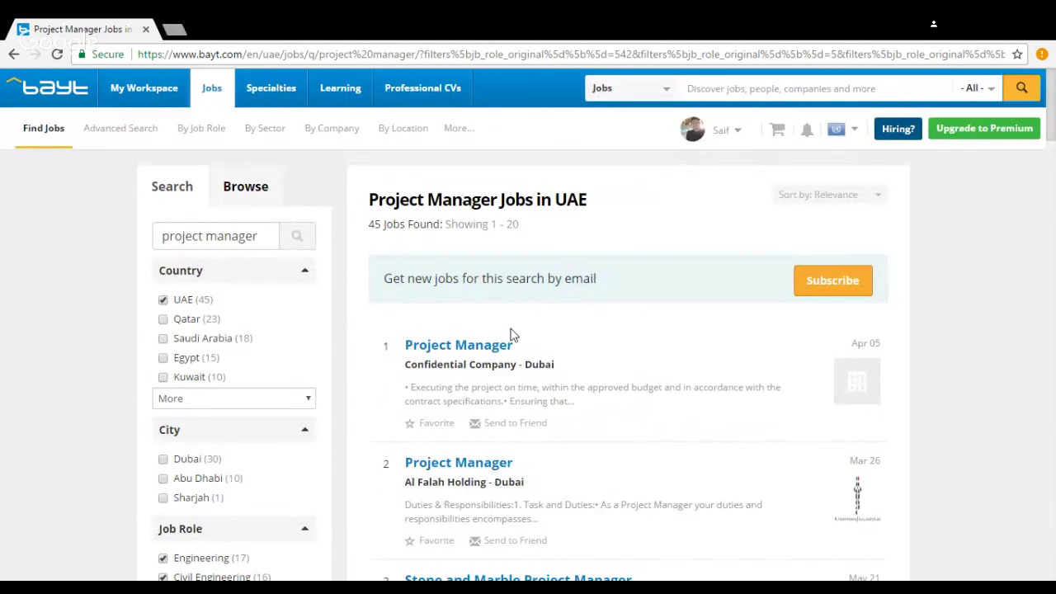
scroll(236, 448, "down", 3)
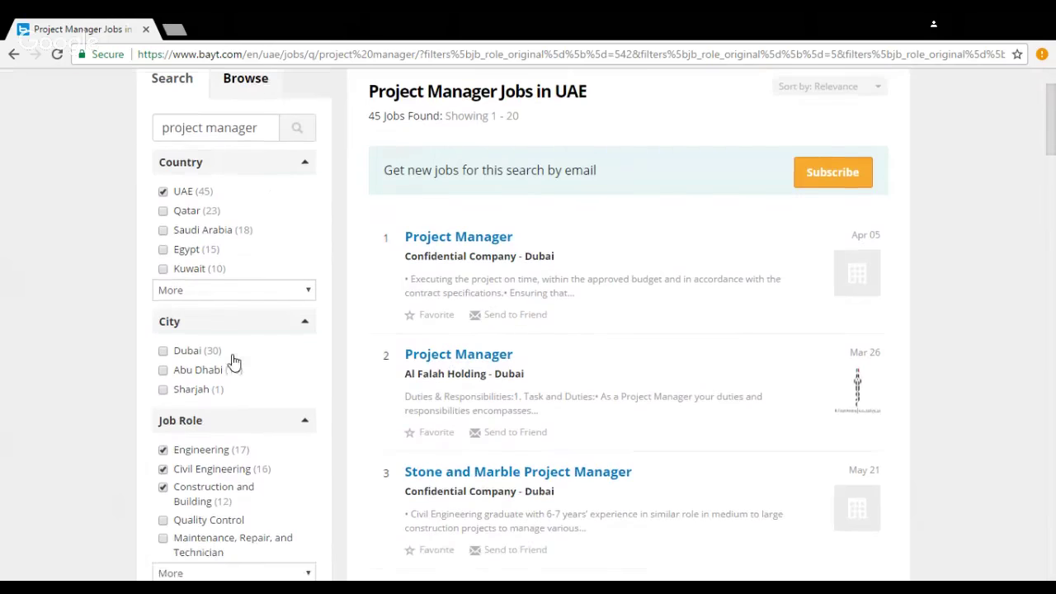
scroll(234, 360, "down", 2)
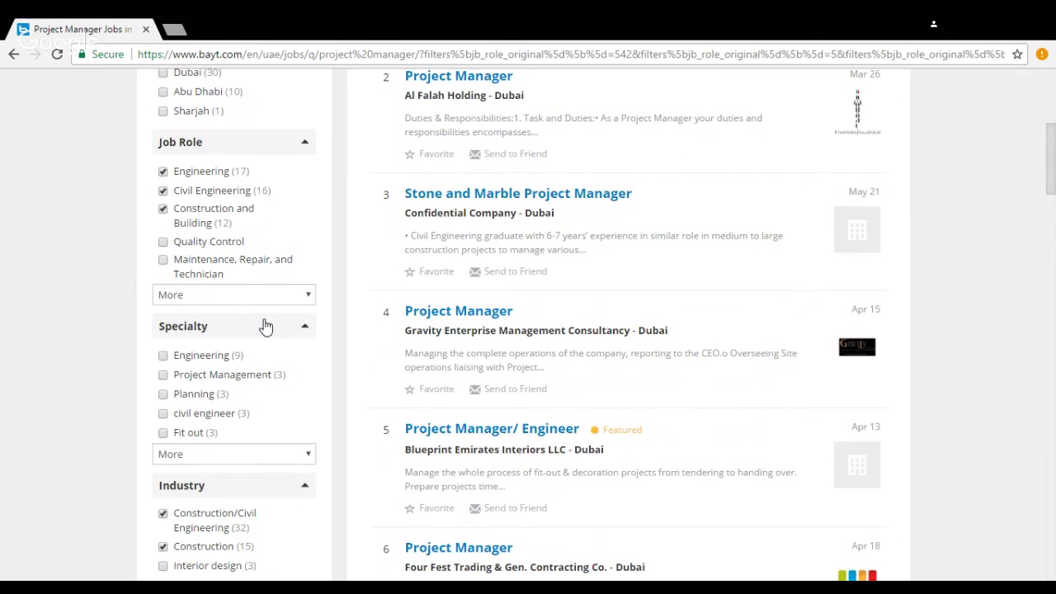
scroll(226, 415, "down", 1)
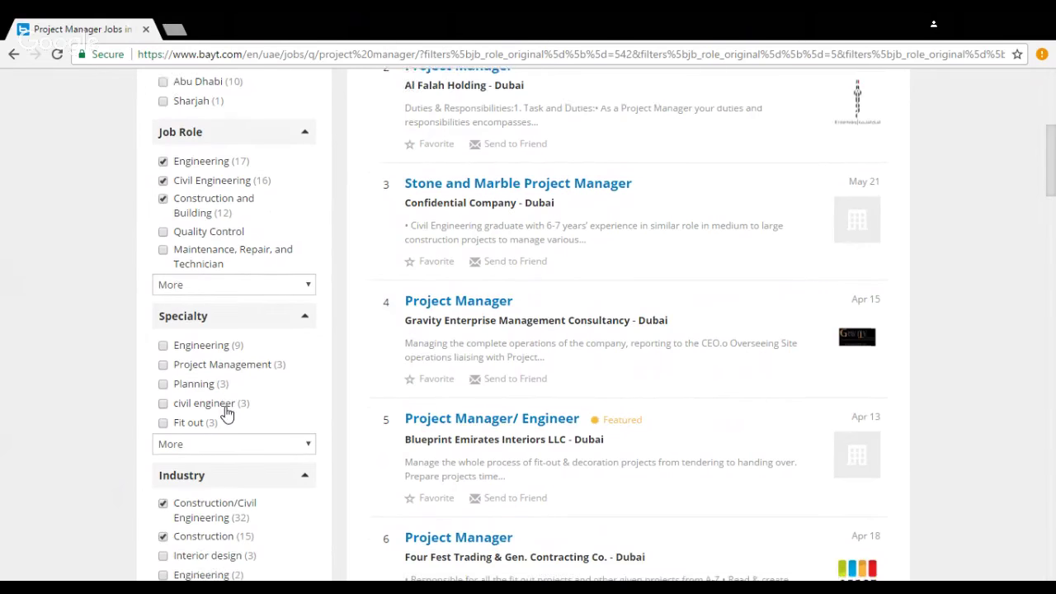
scroll(227, 415, "down", 1)
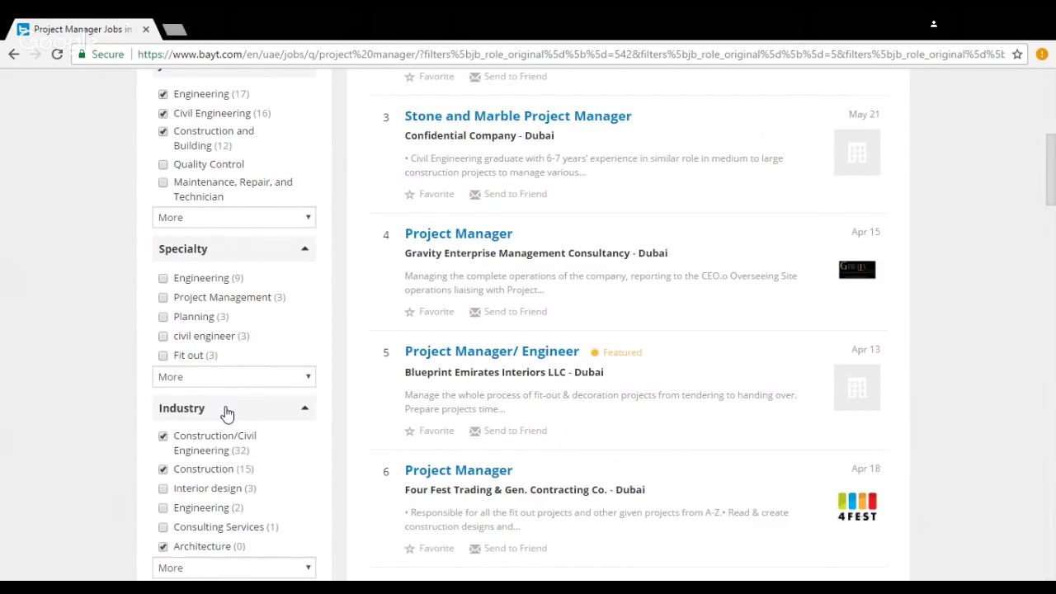
scroll(227, 415, "down", 1)
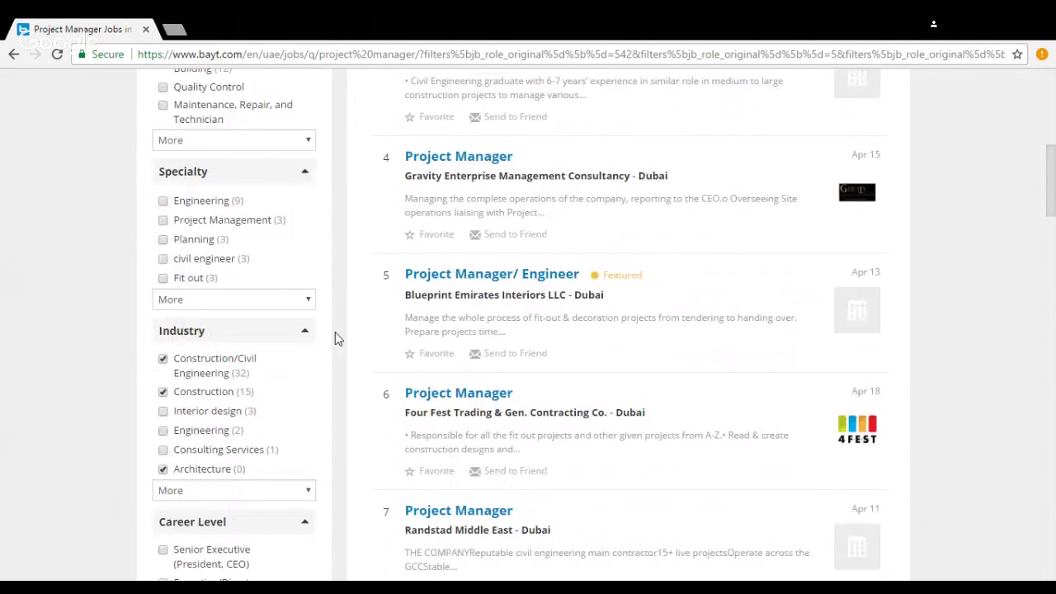
scroll(335, 338, "down", 1)
scroll(335, 338, "down", 1)
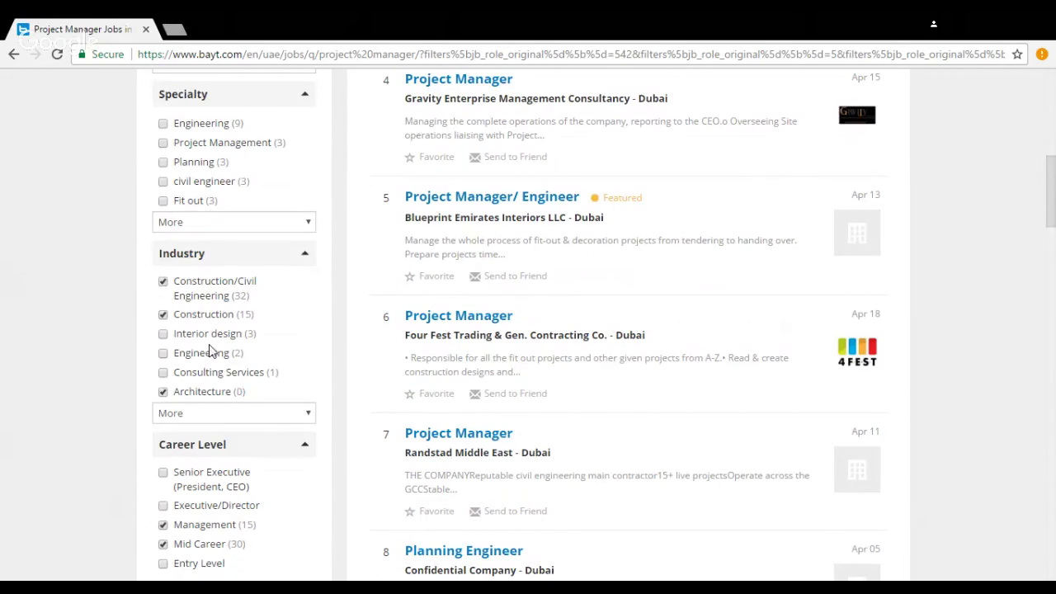
scroll(237, 365, "down", 1)
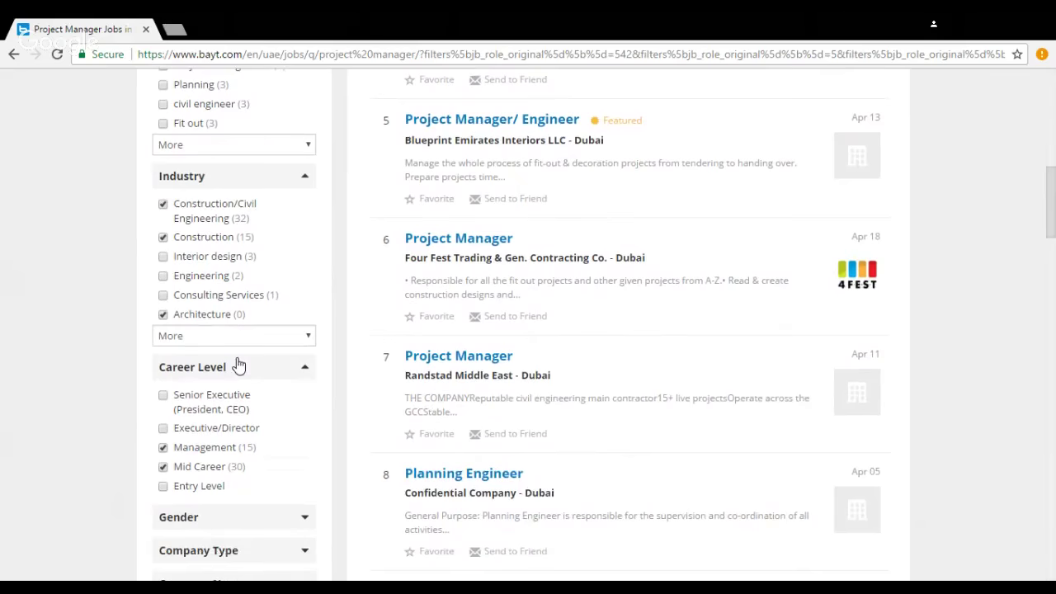
scroll(237, 365, "down", 2)
Step: Expand the Gender, Company Type and Company Name filters in the sidebar
left_click(305, 367)
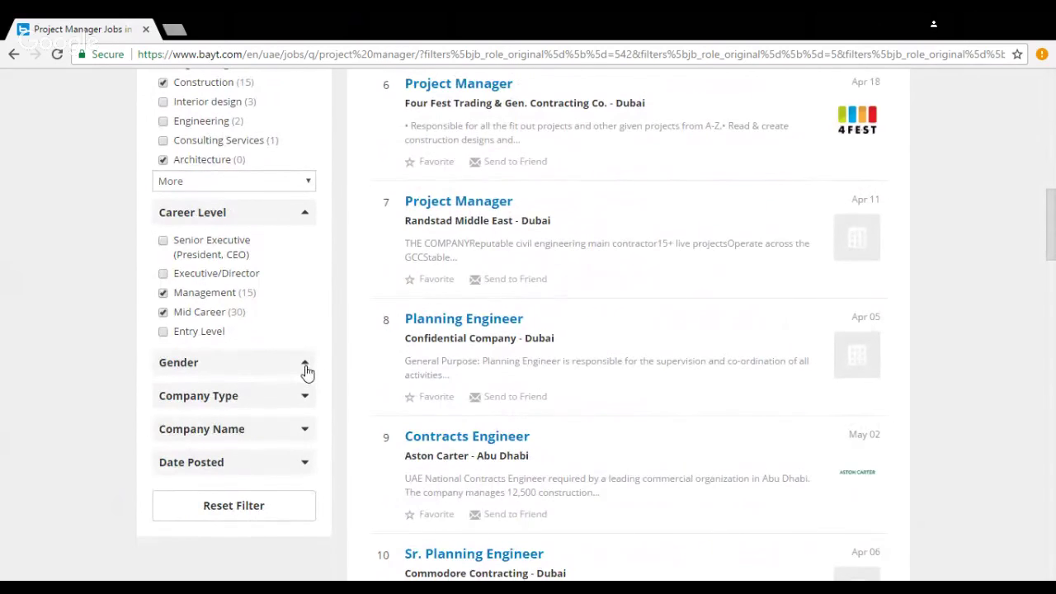
left_click(304, 444)
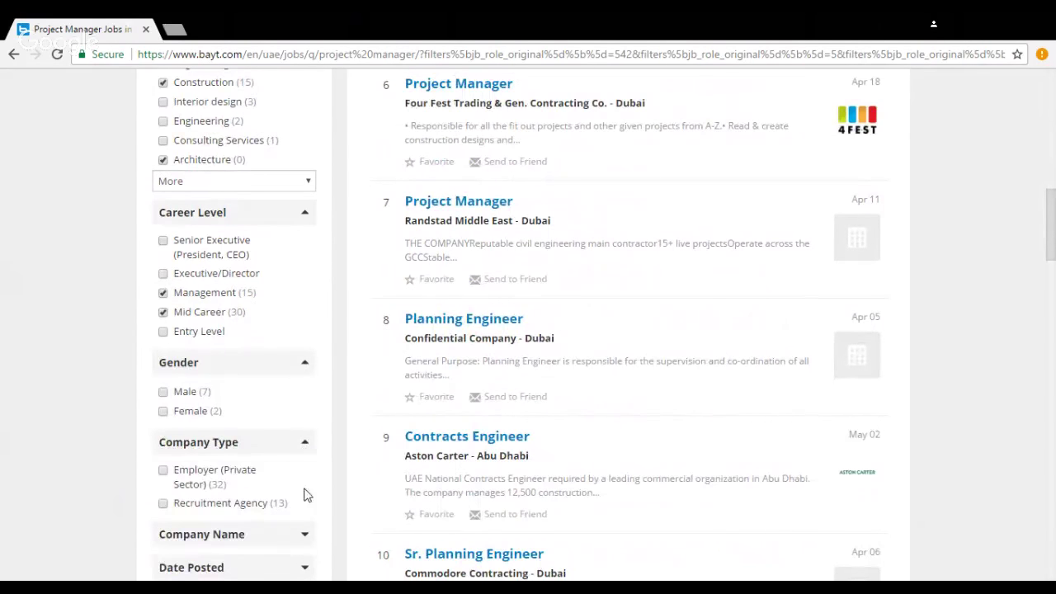
left_click(302, 536)
scroll(313, 431, "down", 2)
scroll(313, 511, "down", 1)
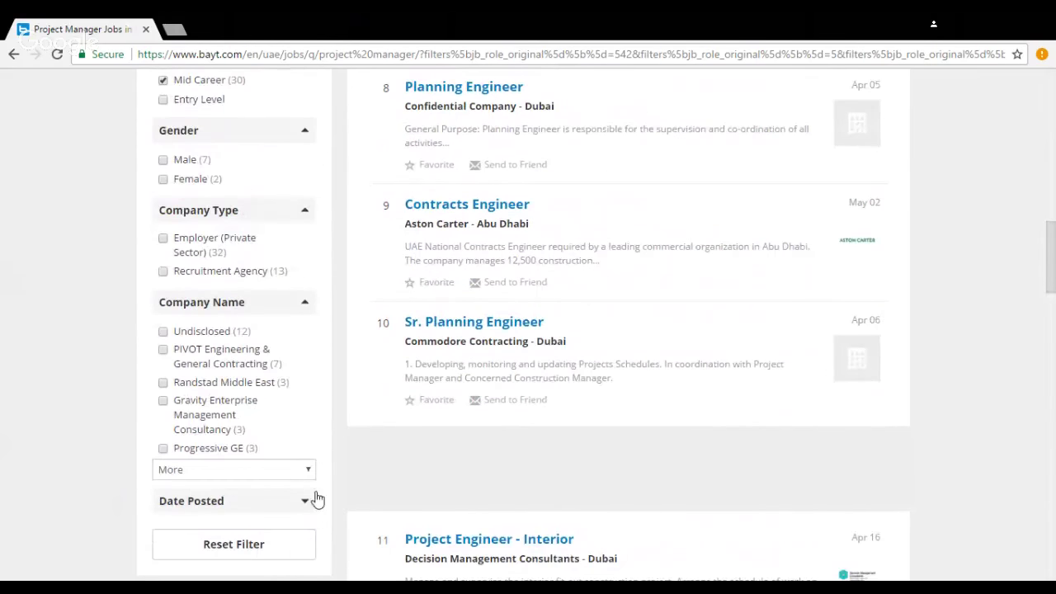
scroll(386, 413, "up", 12)
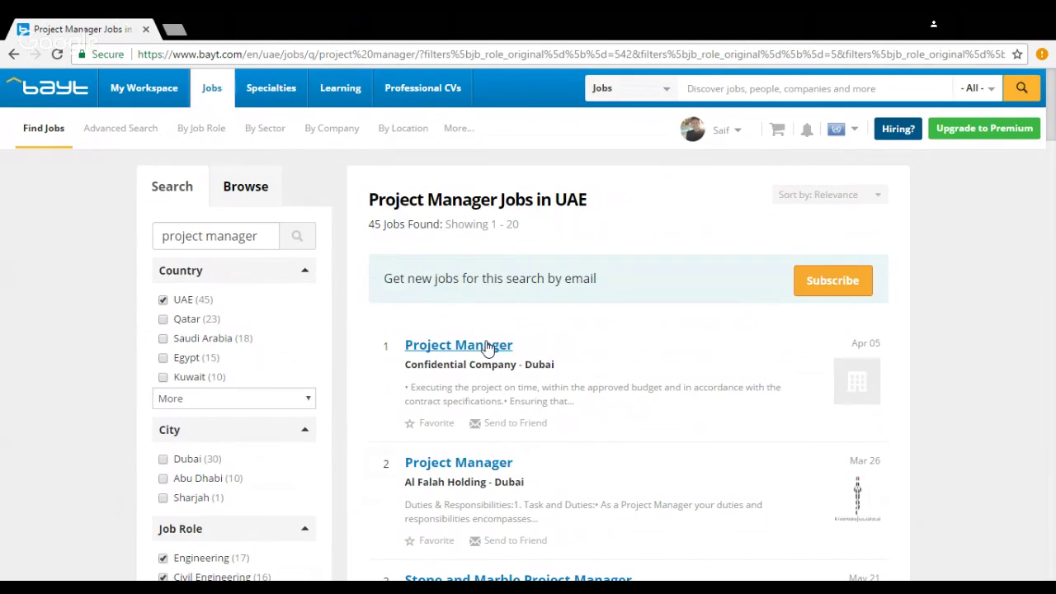
Step: Open the first result, the Confidential Company Project Manager job in Dubai, and skim it
left_click(488, 347)
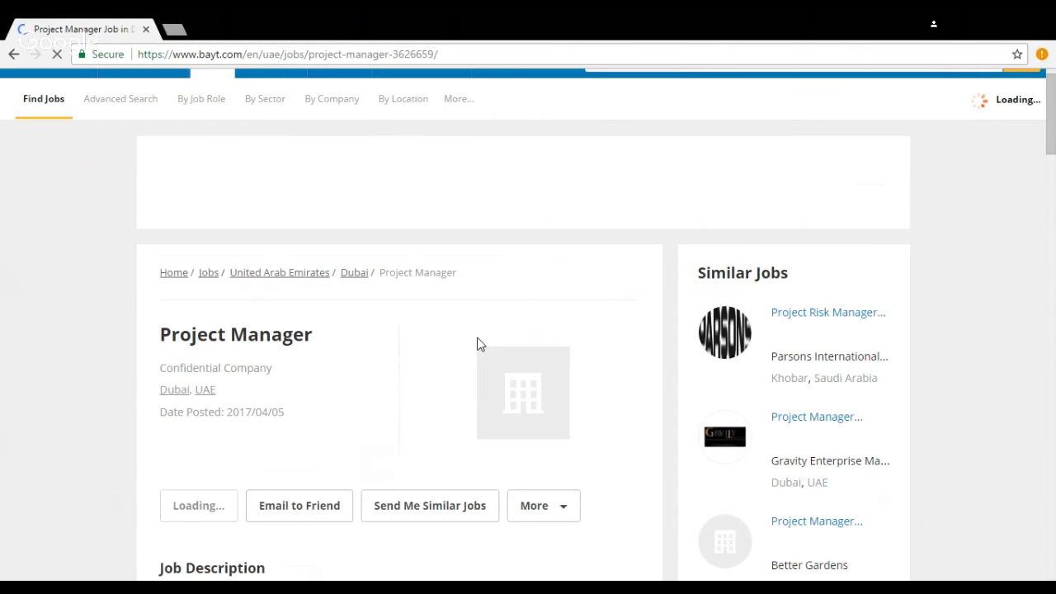
scroll(477, 344, "down", 2)
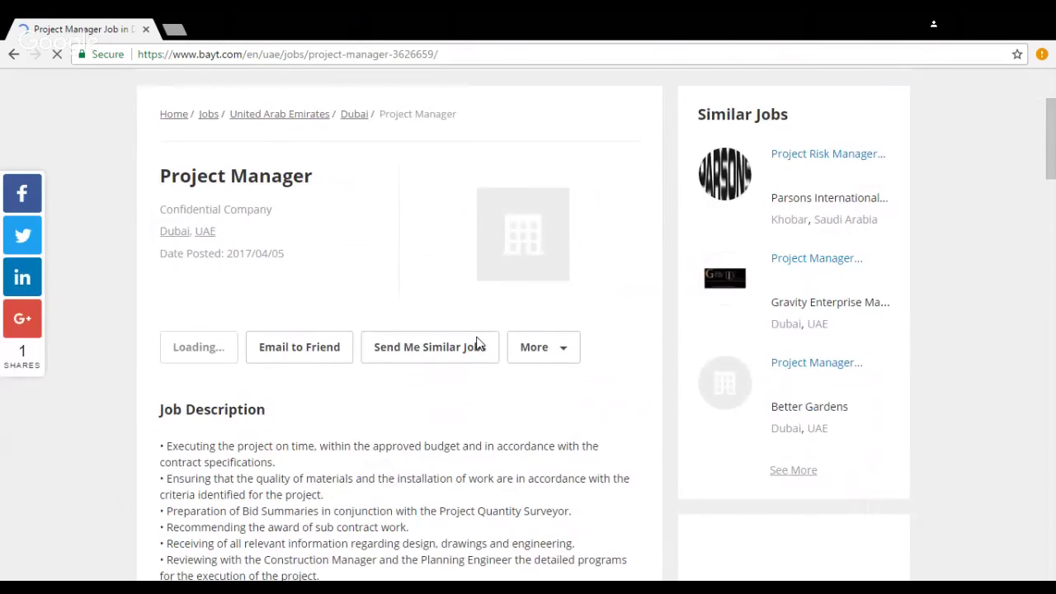
scroll(477, 343, "down", 3)
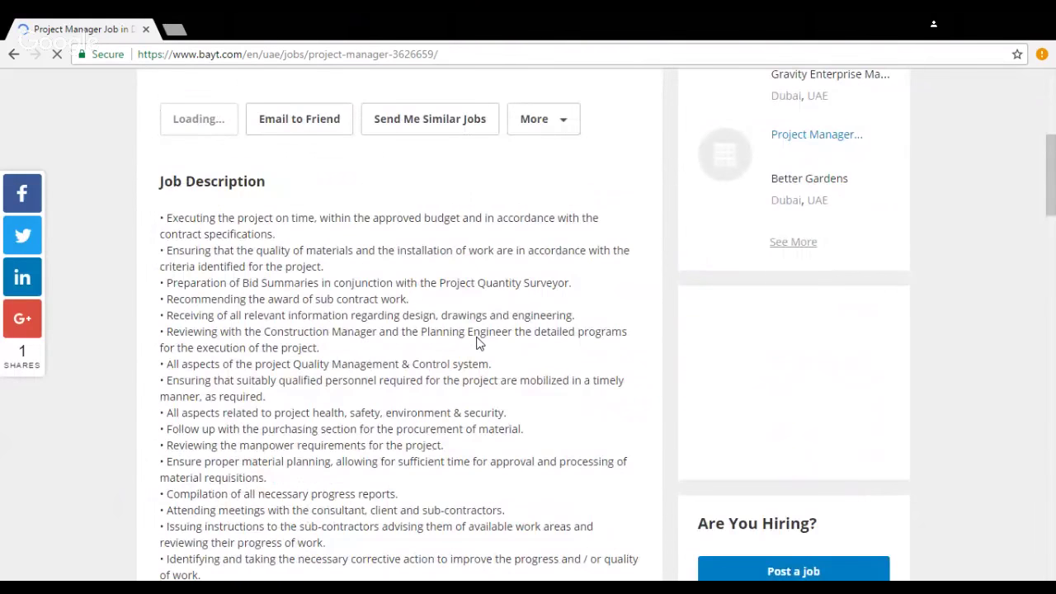
scroll(477, 344, "down", 3)
scroll(477, 344, "down", 4)
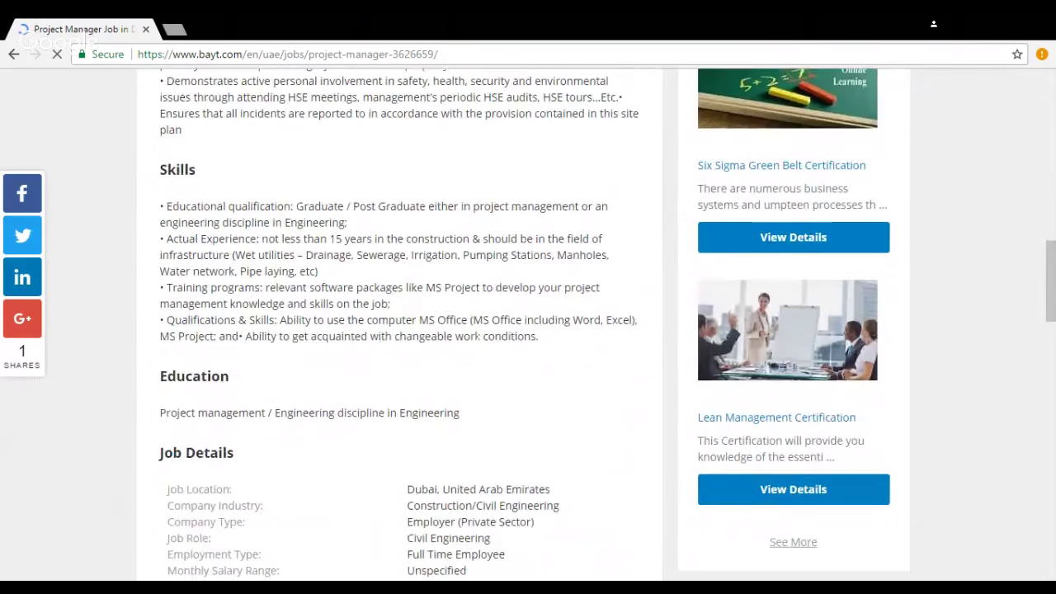
scroll(479, 337, "down", 4)
scroll(480, 337, "up", 5)
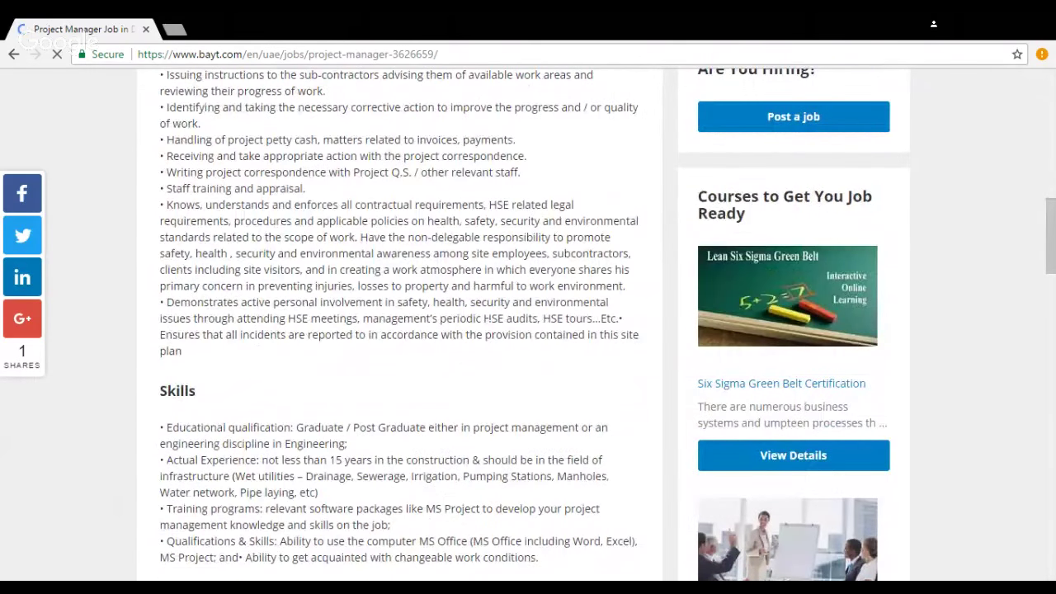
scroll(205, 341, "up", 6)
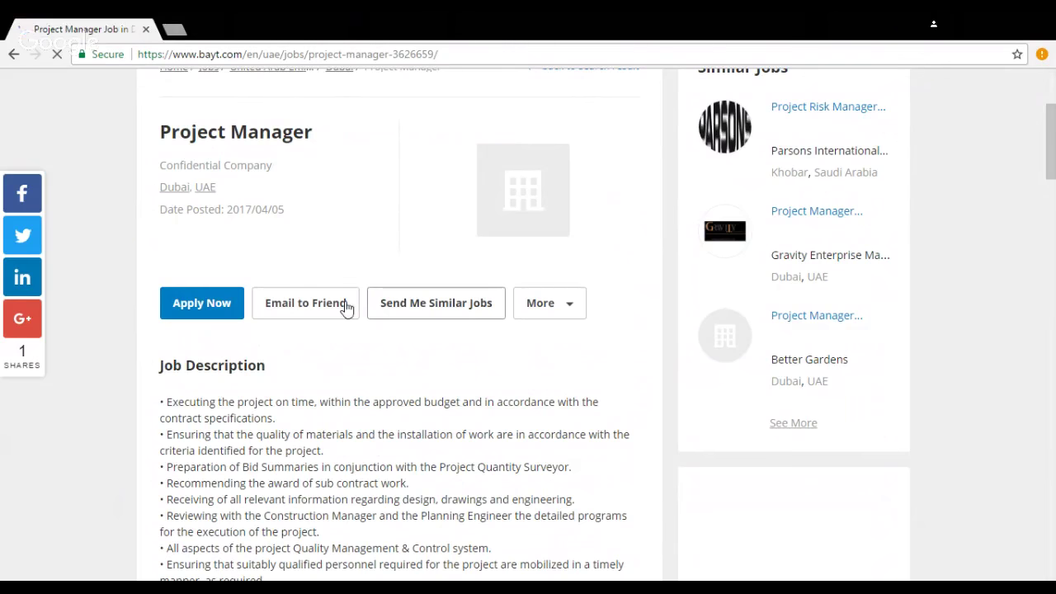
Step: Read further down the posting and subscribe to Send Me Similar Jobs email alerts
scroll(255, 262, "down", 1)
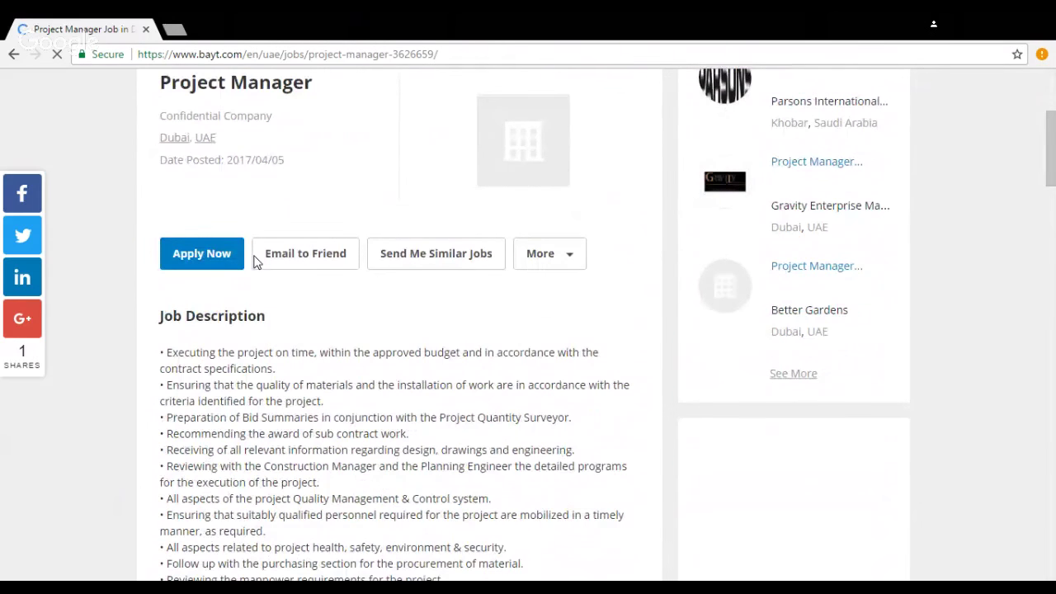
scroll(330, 289, "down", 2)
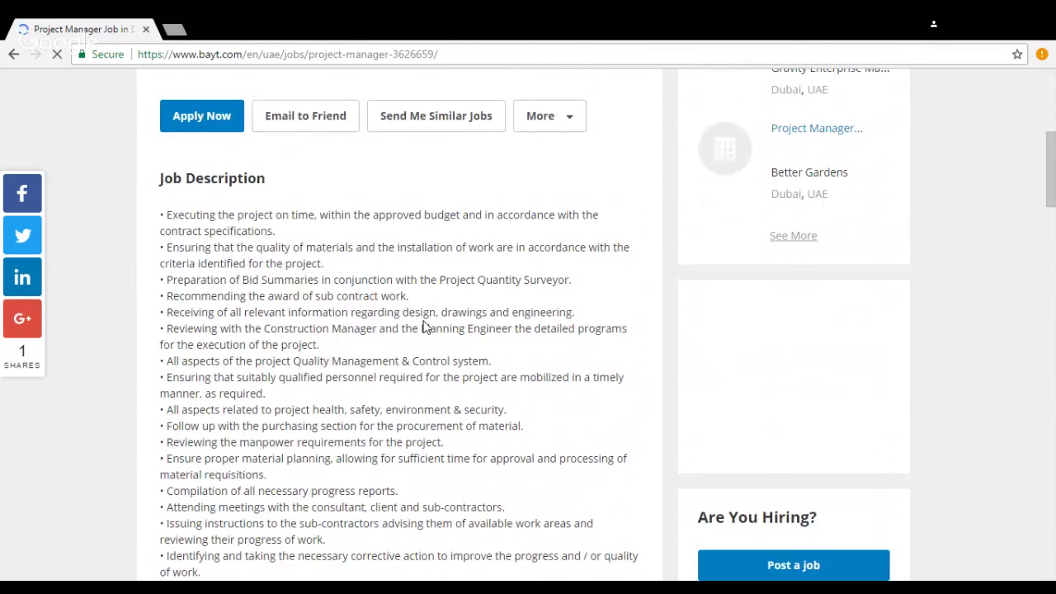
scroll(422, 330, "down", 6)
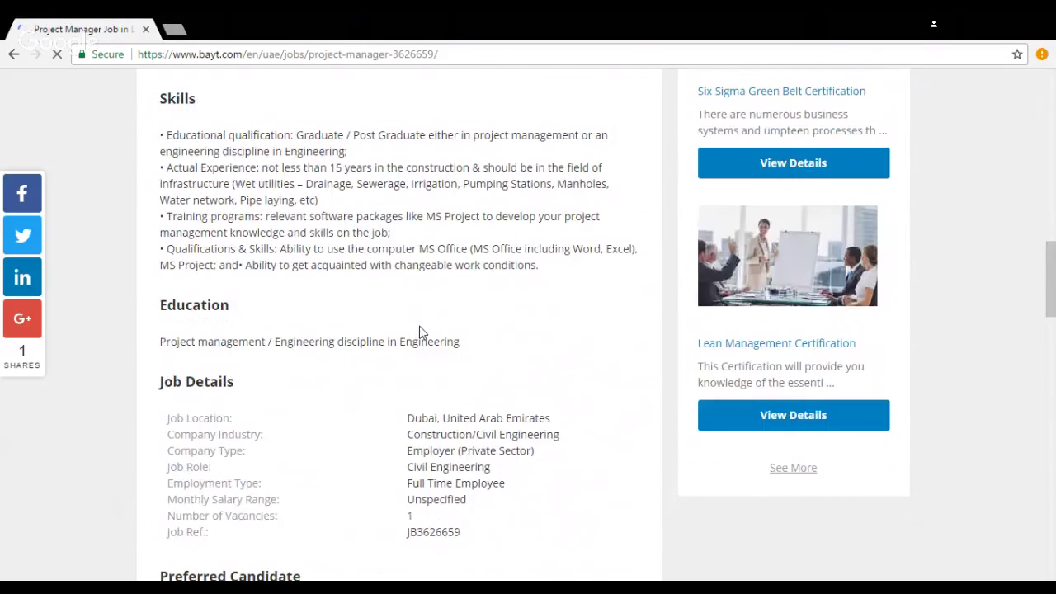
scroll(393, 401, "down", 2)
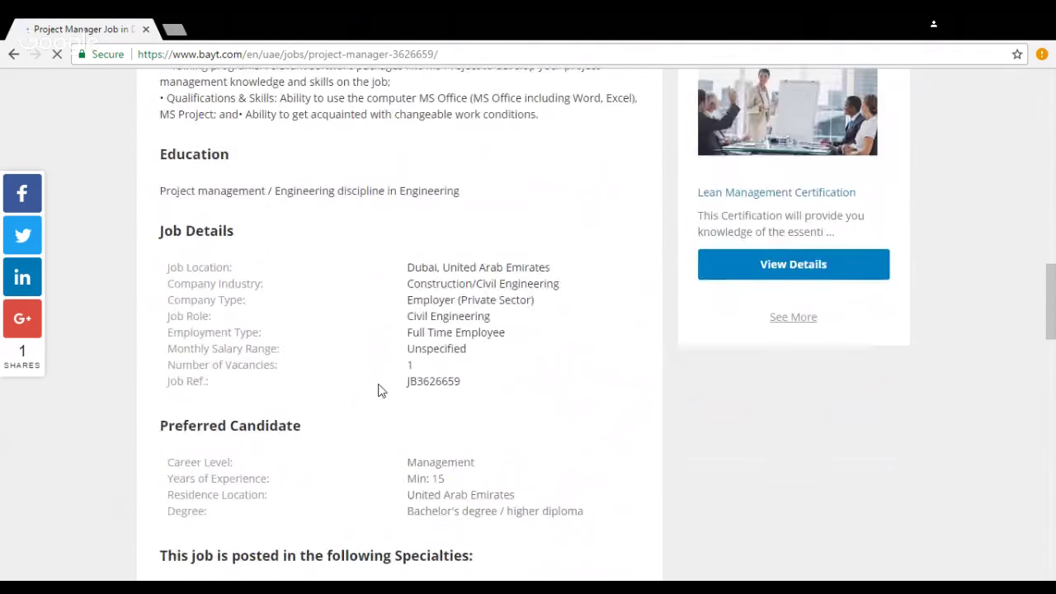
scroll(493, 401, "down", 1)
scroll(493, 401, "up", 15)
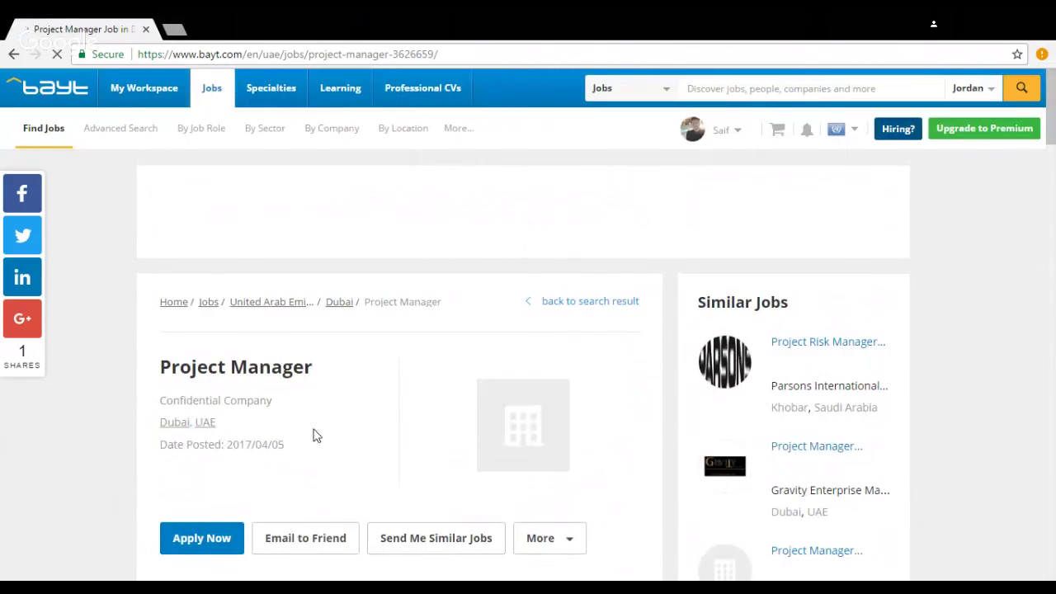
scroll(401, 399, "down", 2)
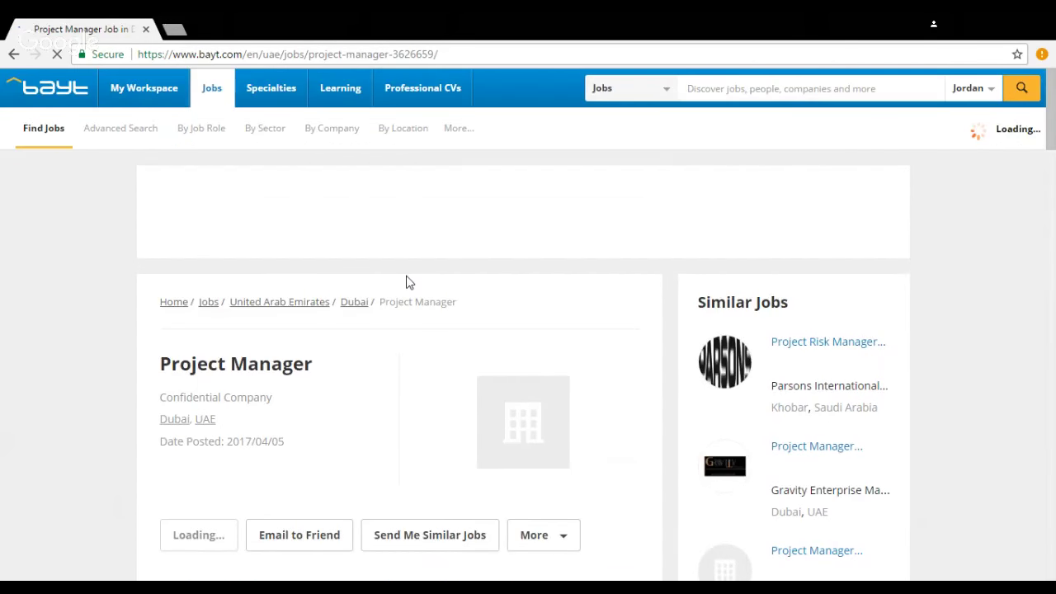
scroll(407, 285, "down", 3)
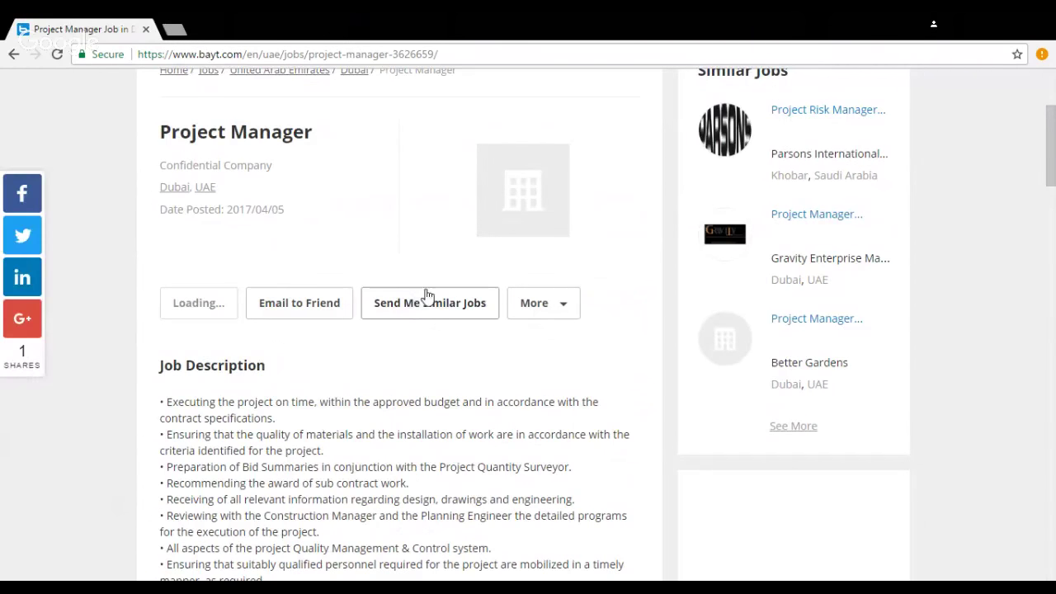
left_click(423, 298)
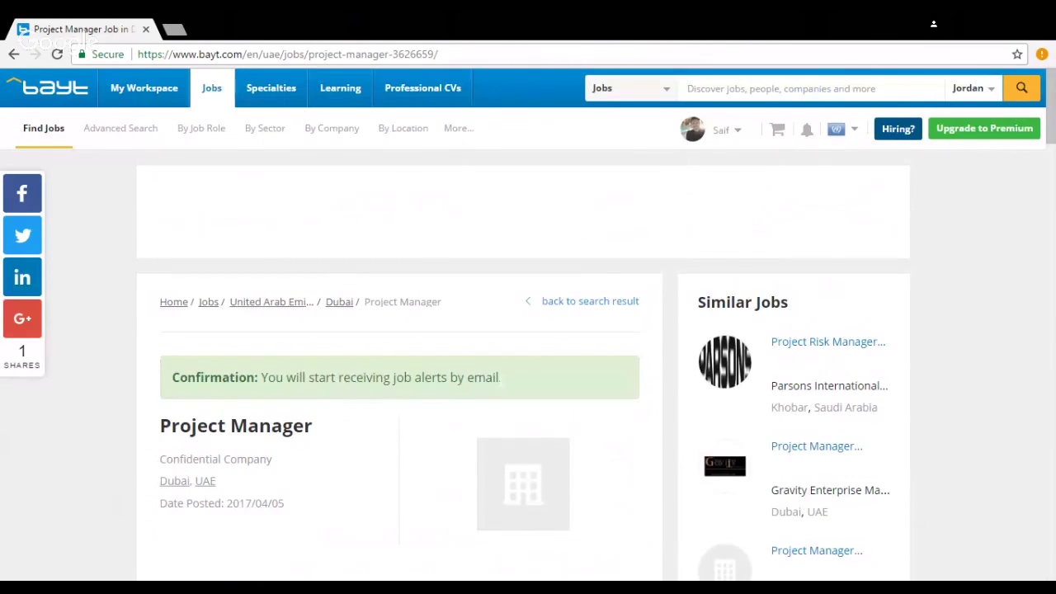
scroll(450, 409, "down", 2)
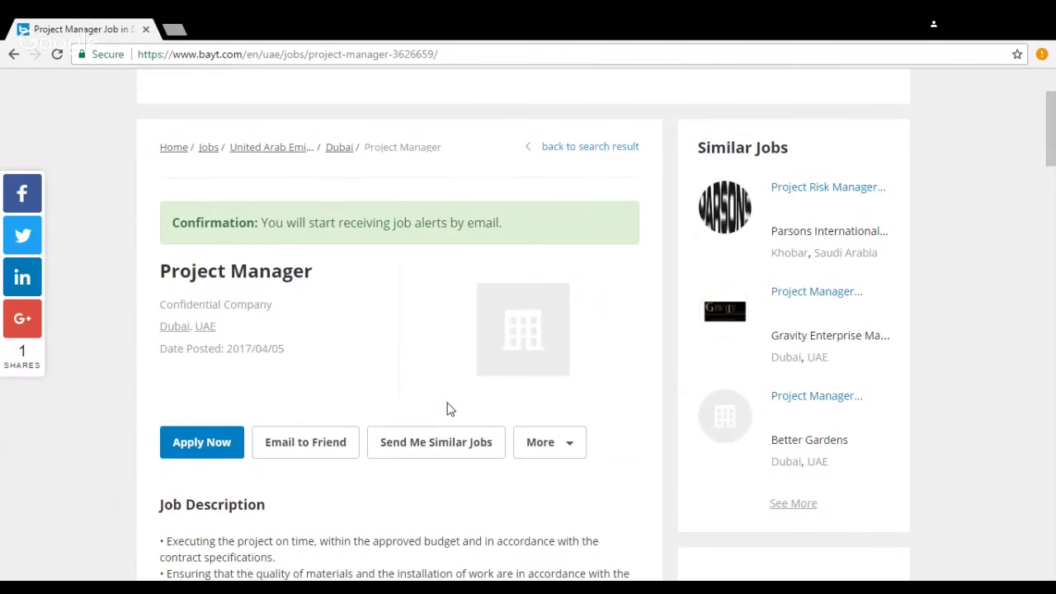